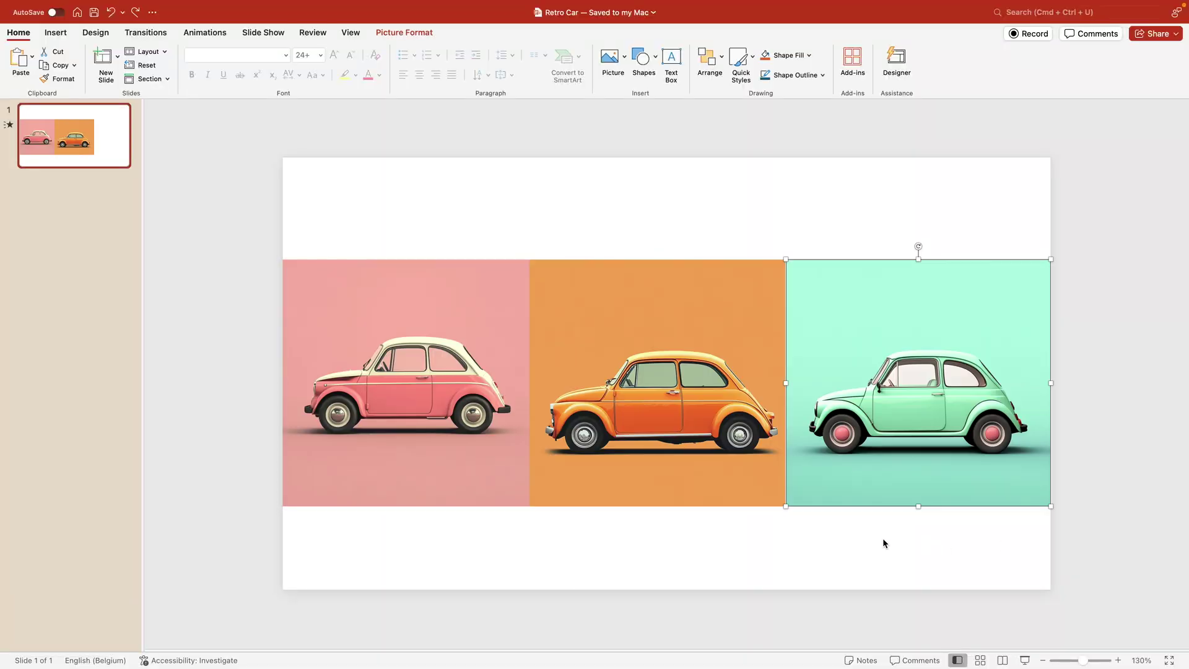
Duplicate the slide with the three car pictures twice to get three identical slides.
{"action": "left_click", "coordinate": [817, 521]}
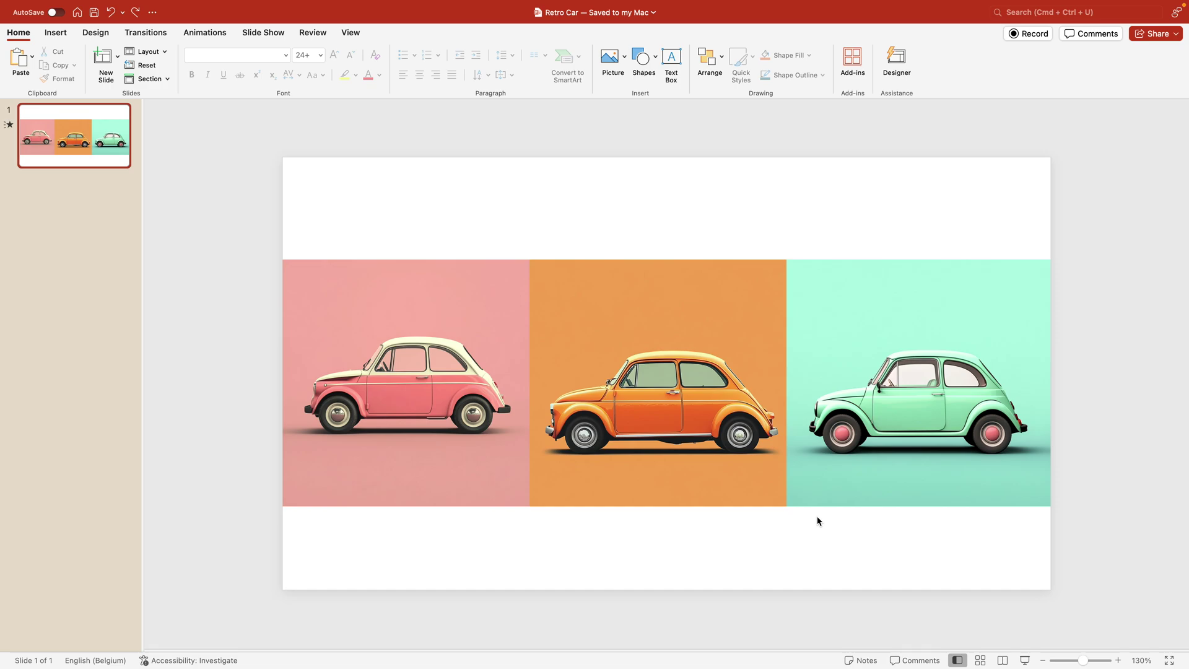
{"action": "left_click", "coordinate": [90, 160]}
{"action": "key", "text": "super+d"}
{"action": "key", "text": "super+d"}
Delete the orange and green car pictures from slide 3.
{"action": "left_click", "coordinate": [690, 350]}
{"action": "key", "text": "Delete"}
{"action": "left_click", "coordinate": [1017, 397]}
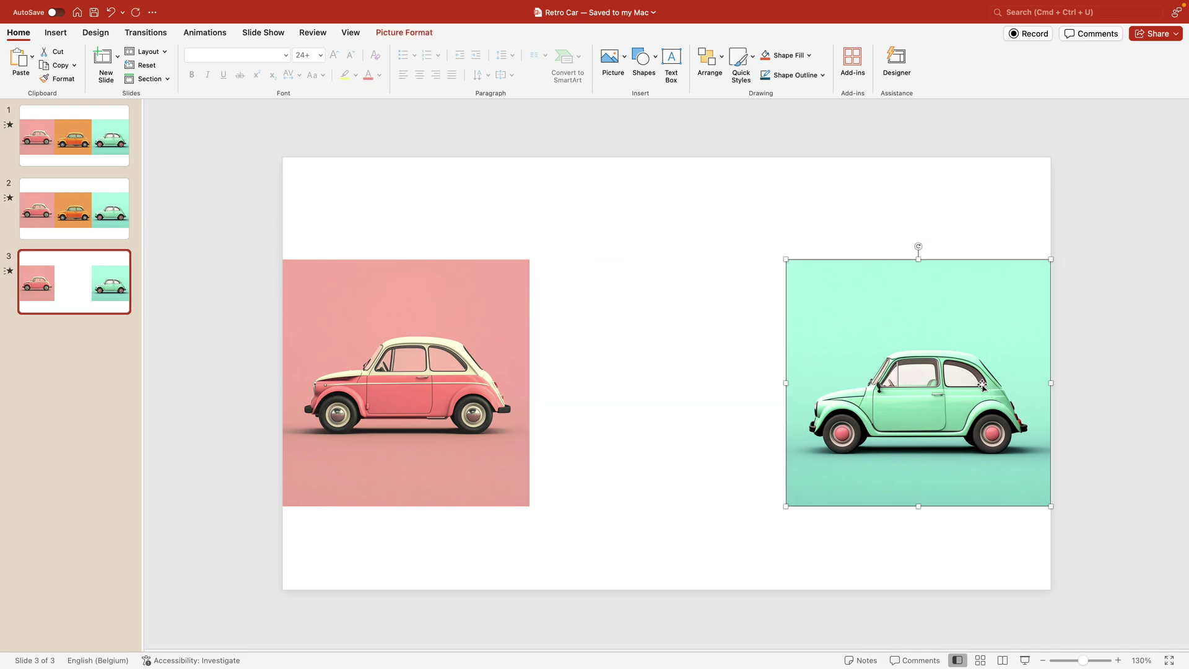
{"action": "key", "text": "Delete"}
Move the slide with only the pink car to first position and place its picture in the slide's centre.
{"action": "left_click_drag", "start_coordinate": [84, 272], "coordinate": [82, 121]}
{"action": "left_click", "coordinate": [420, 405]}
{"action": "left_click_drag", "start_coordinate": [419, 405], "coordinate": [682, 405]}
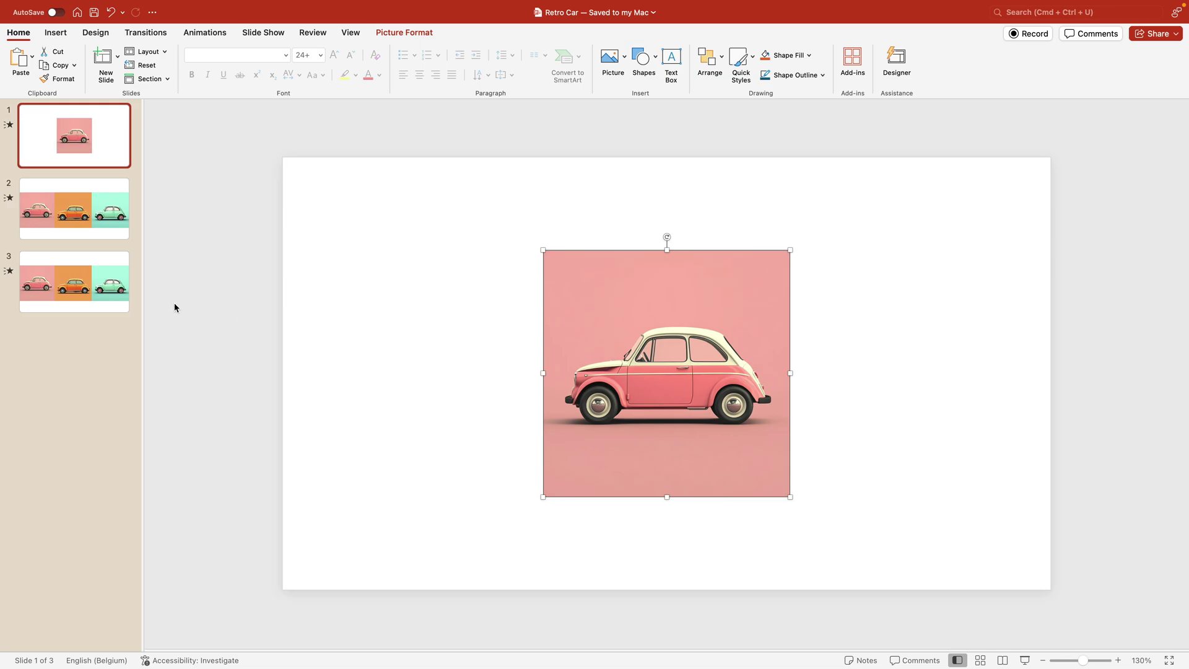
On slide 2, delete the pink and green car pictures, keeping only the orange car.
{"action": "left_click", "coordinate": [103, 229]}
{"action": "left_click", "coordinate": [357, 368]}
{"action": "key", "text": "Delete"}
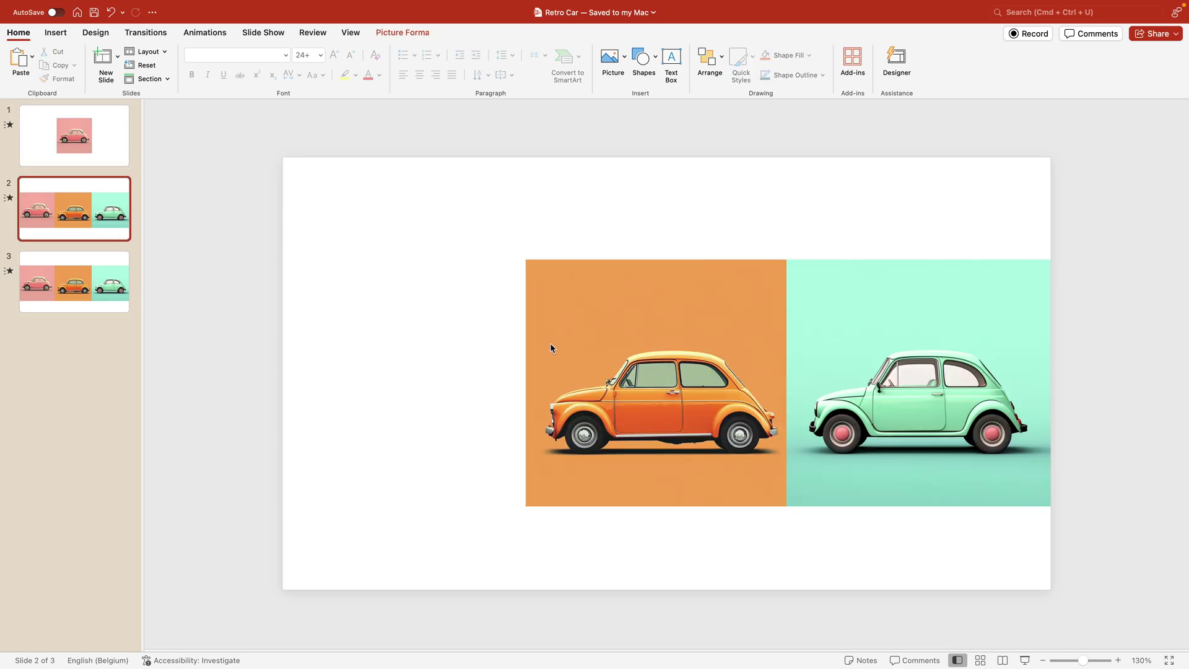
{"action": "left_click", "coordinate": [924, 366]}
{"action": "key", "text": "Delete"}
On slide 3, delete the pink and orange car pictures and move the green car picture to the slide's centre.
{"action": "left_click", "coordinate": [117, 296]}
{"action": "left_click", "coordinate": [618, 346]}
{"action": "left_click", "coordinate": [467, 374], "text": "shift"}
{"action": "key", "text": "Delete"}
{"action": "left_click_drag", "start_coordinate": [969, 368], "coordinate": [732, 362]}
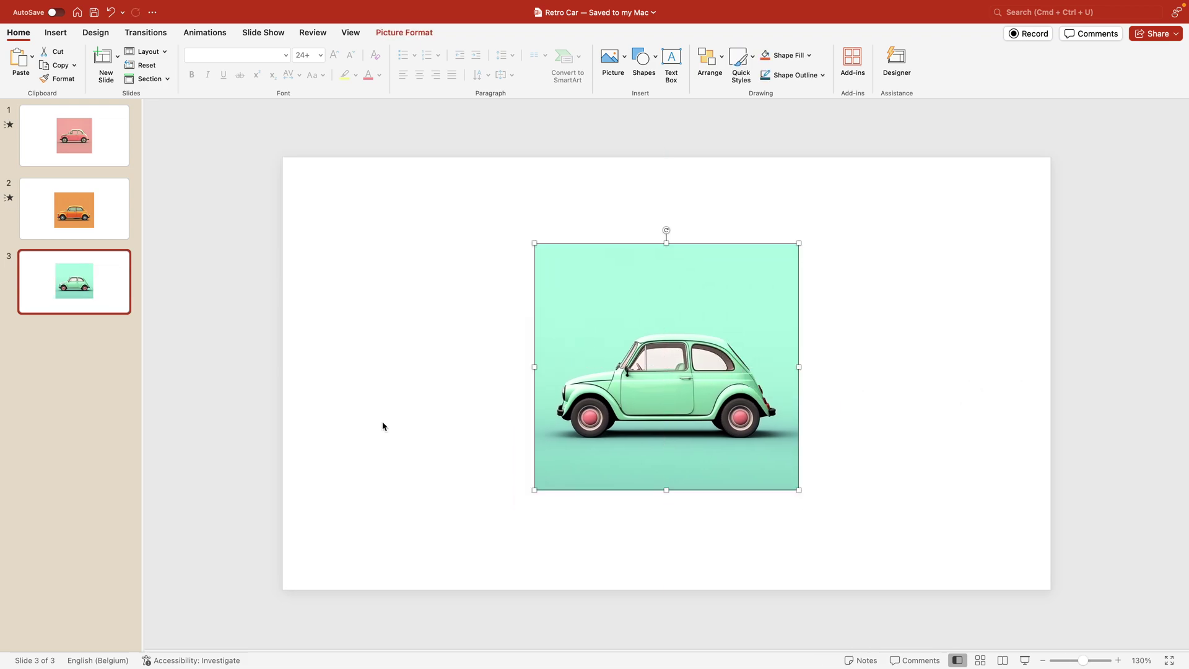
{"action": "left_click", "coordinate": [76, 164]}
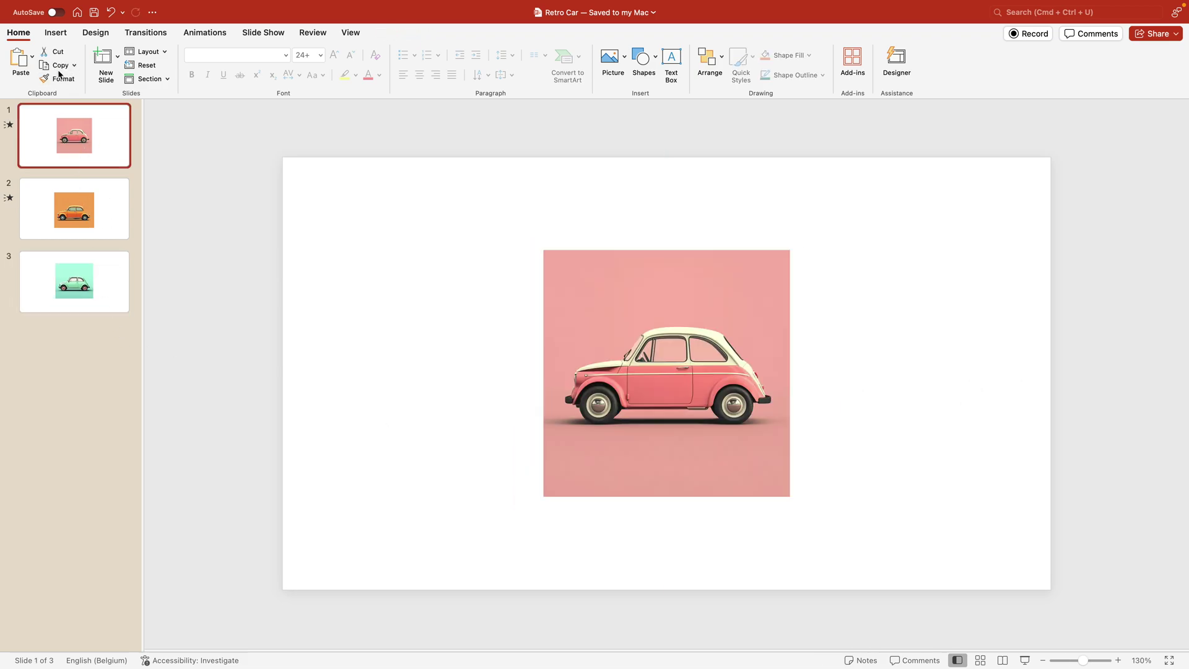
{"action": "left_click", "coordinate": [86, 220]}
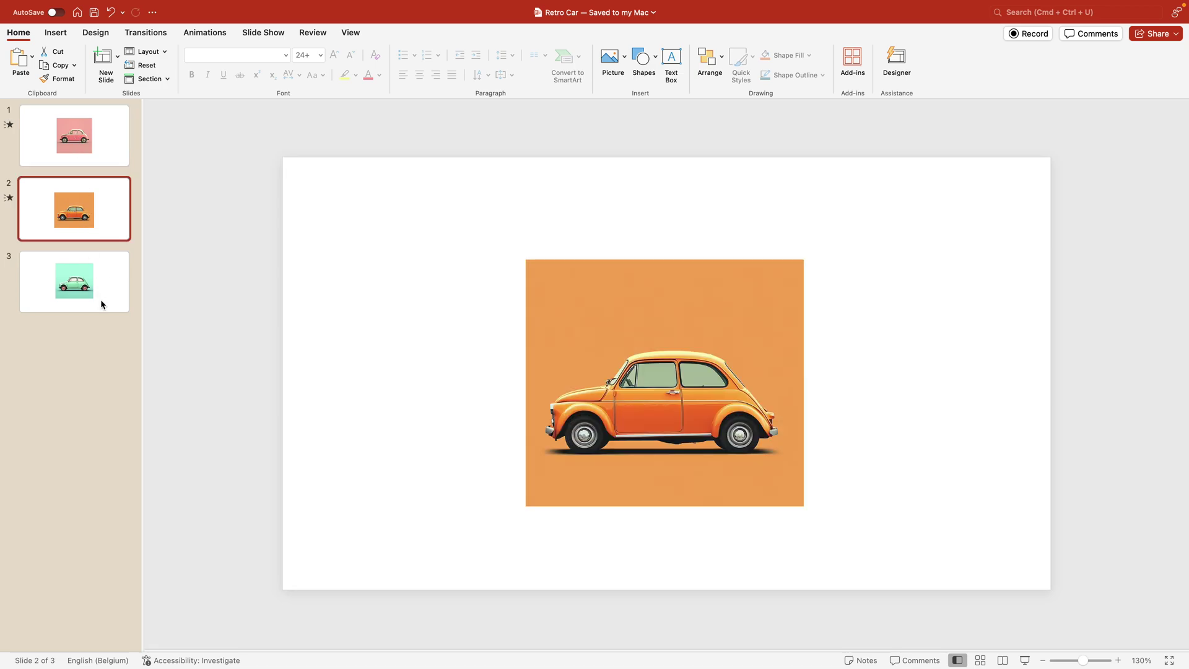
{"action": "left_click", "coordinate": [102, 306]}
Fill slide 1's background with a solid pink sampled from the backdrop of the pink car picture.
{"action": "left_click", "coordinate": [99, 137]}
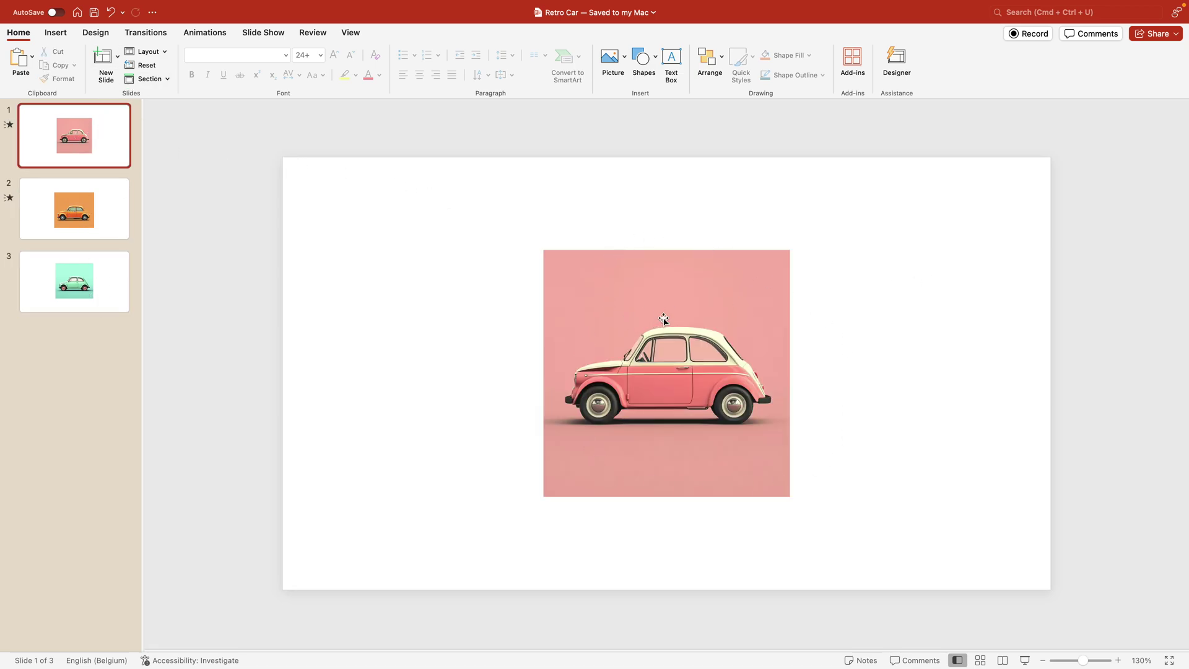
{"action": "right_click", "coordinate": [831, 269]}
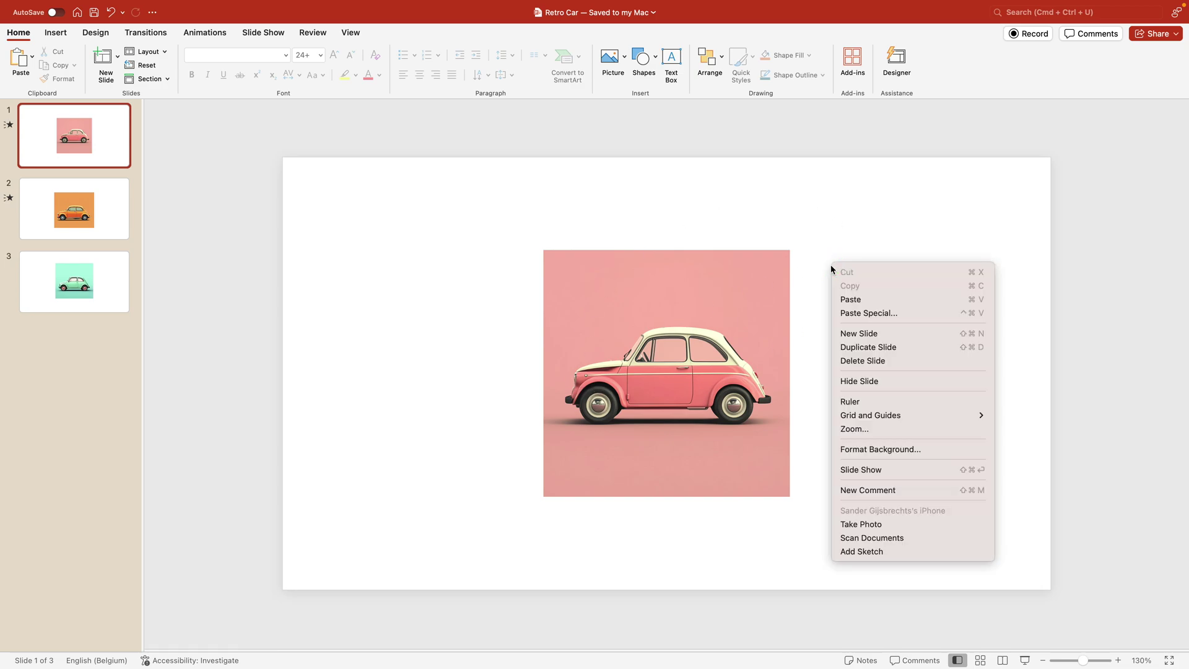
{"action": "left_click", "coordinate": [927, 446]}
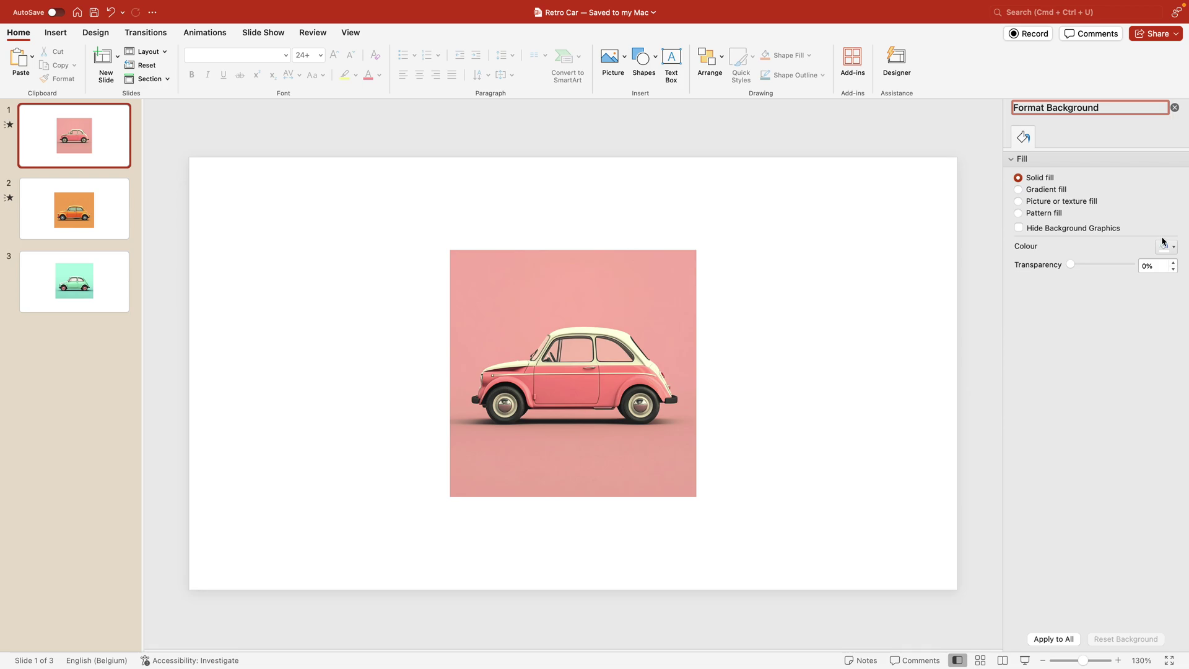
{"action": "left_click", "coordinate": [1165, 246]}
{"action": "left_click", "coordinate": [1134, 444]}
{"action": "left_click", "coordinate": [514, 314]}
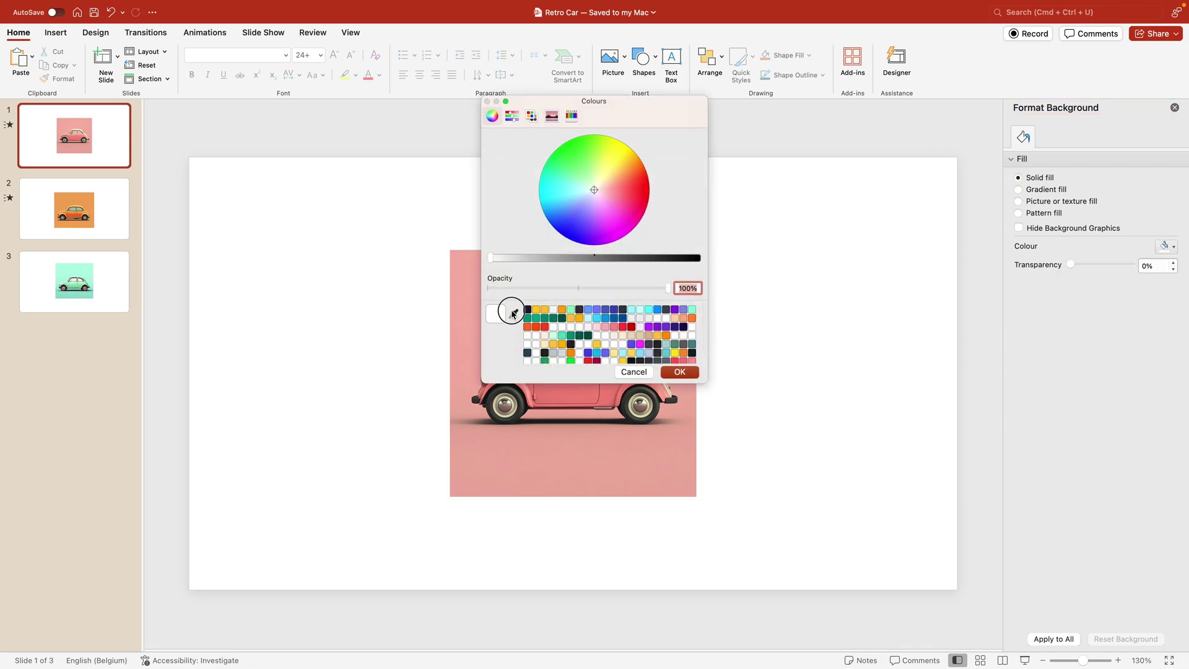
{"action": "left_click", "coordinate": [469, 350]}
{"action": "left_click", "coordinate": [680, 372]}
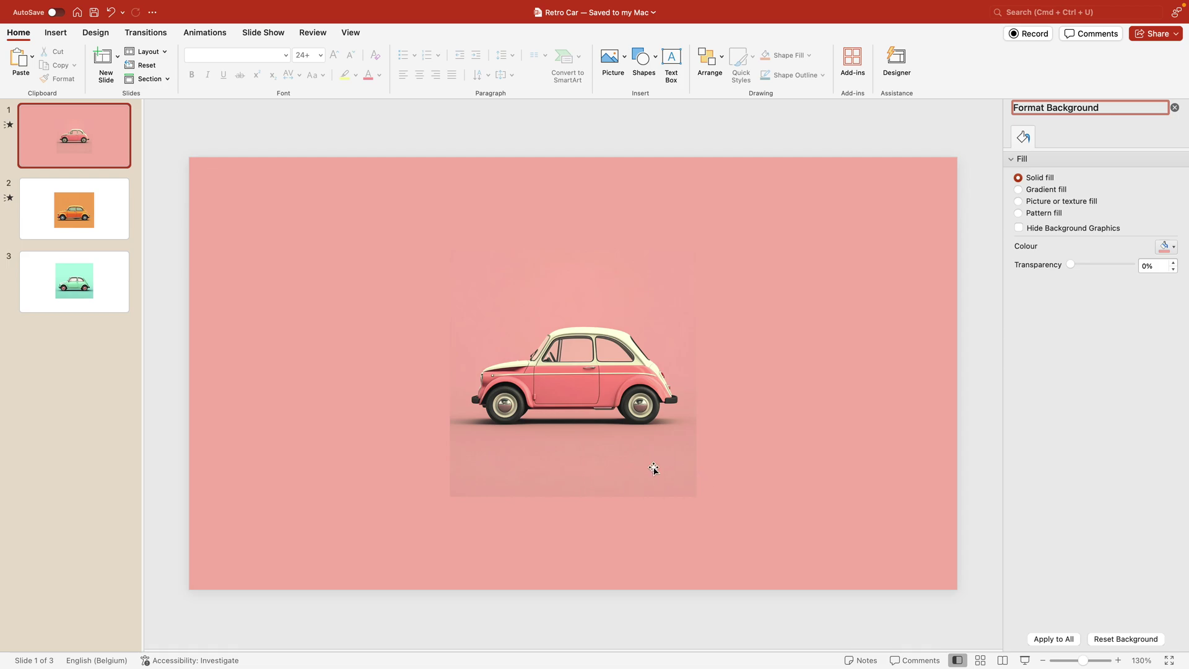
Apply soft edges of 19 pt to the pink car picture on slide 1.
{"action": "left_click", "coordinate": [642, 421]}
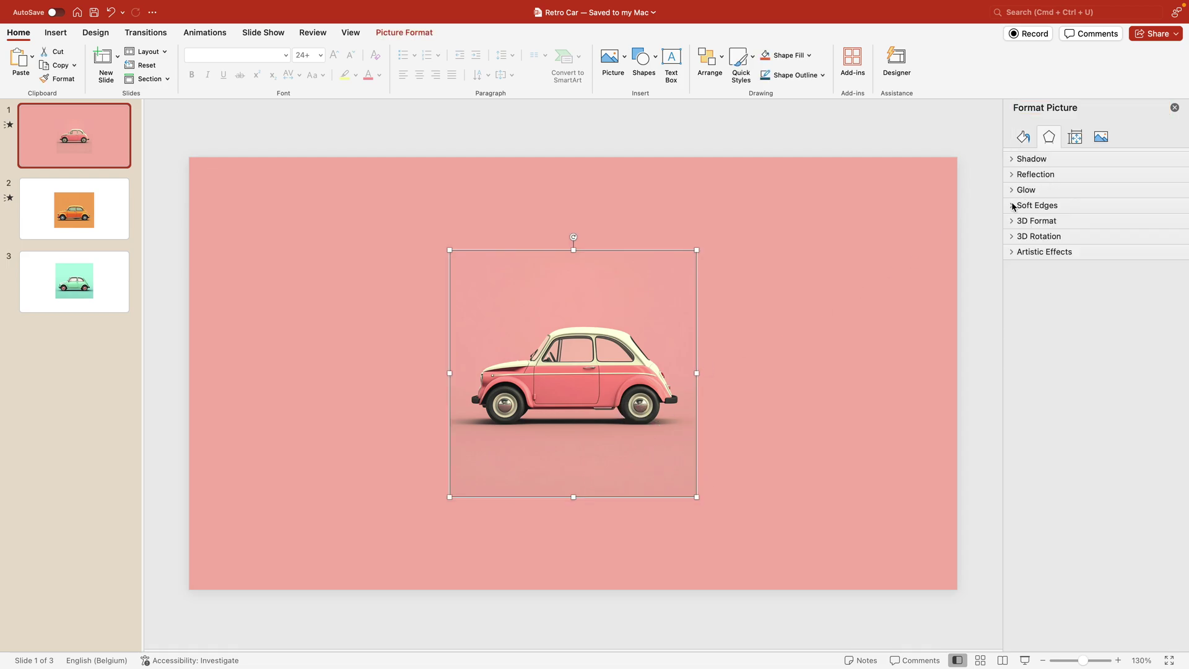
{"action": "left_click", "coordinate": [1014, 206]}
{"action": "left_click", "coordinate": [1075, 246]}
{"action": "left_click_drag", "start_coordinate": [1075, 246], "coordinate": [1091, 246]}
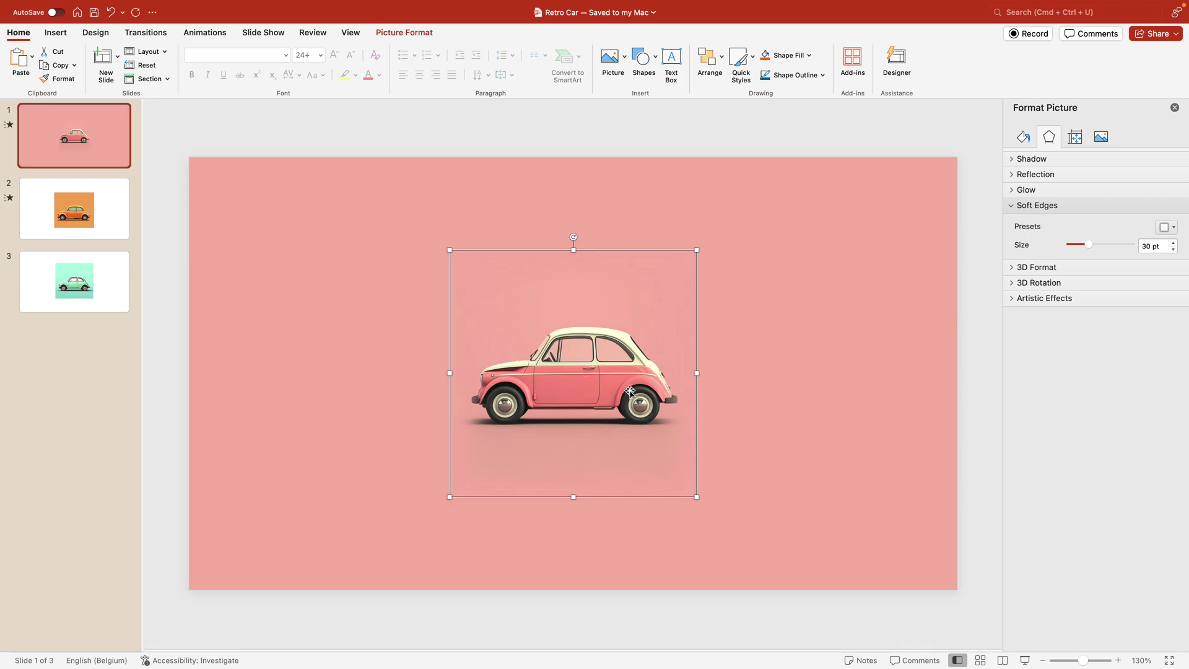
{"action": "left_click_drag", "start_coordinate": [1090, 245], "coordinate": [1080, 245]}
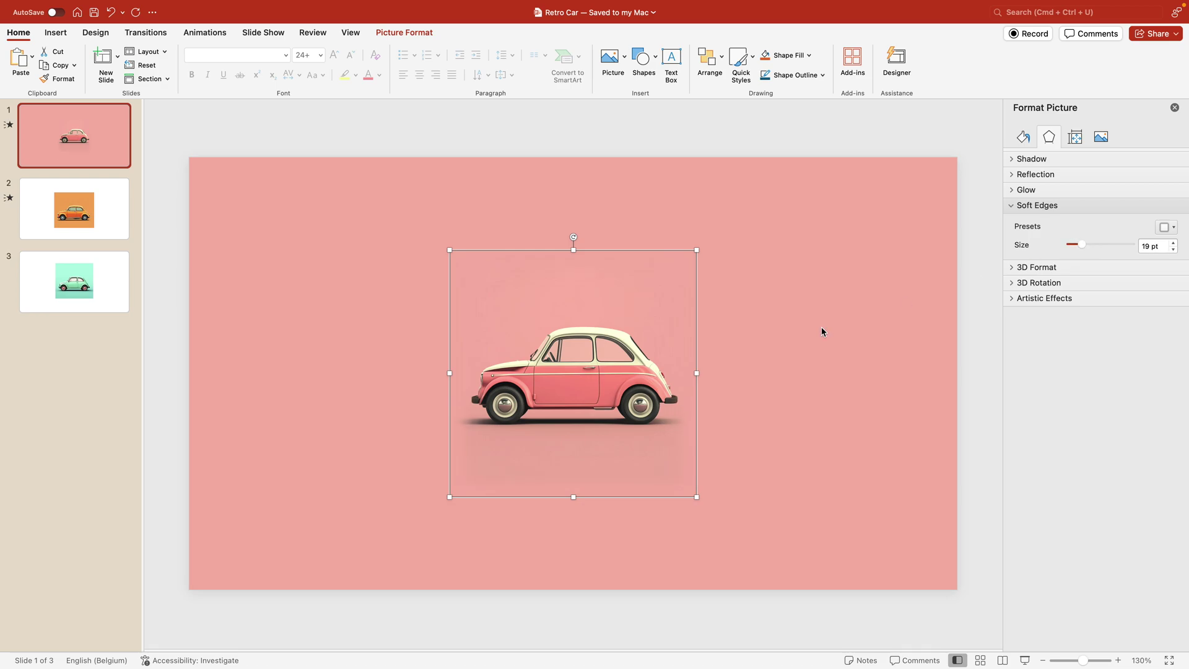
Crop the empty area below the pink car off its picture.
{"action": "right_click", "coordinate": [587, 446]}
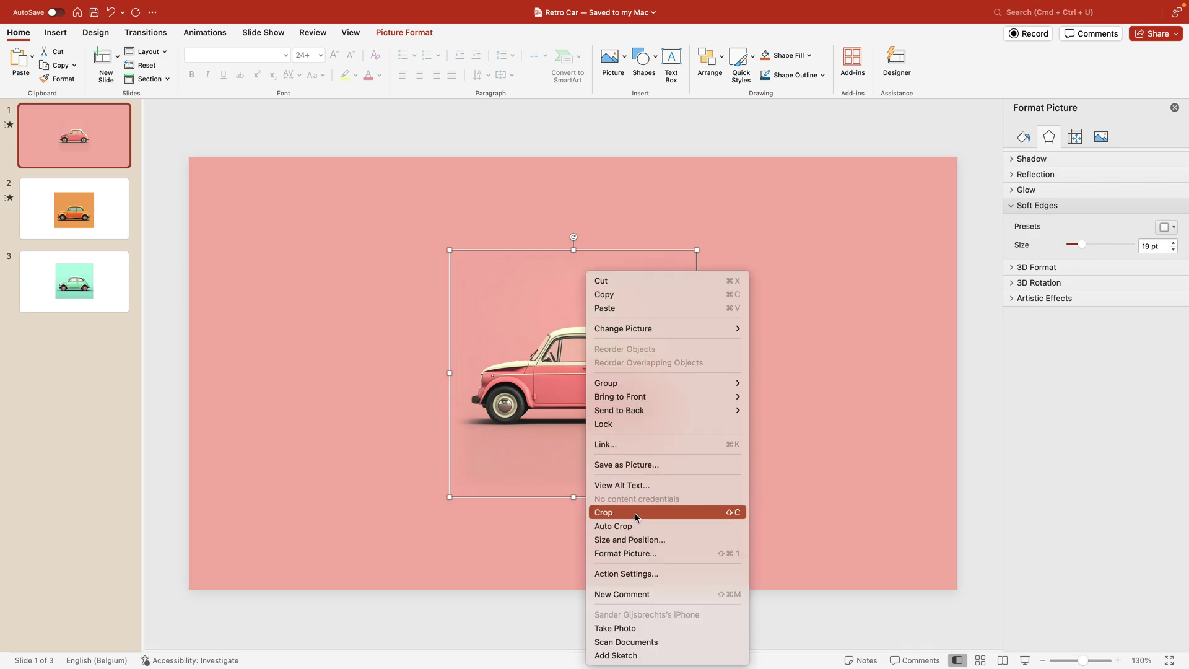
{"action": "left_click", "coordinate": [590, 511]}
{"action": "left_click_drag", "start_coordinate": [575, 496], "coordinate": [592, 446]}
{"action": "left_click", "coordinate": [805, 455]}
Enlarge the pink car picture proportionally and centre it on slide 1.
{"action": "left_click", "coordinate": [602, 398]}
{"action": "left_click_drag", "start_coordinate": [699, 250], "coordinate": [781, 205]}
{"action": "left_click", "coordinate": [829, 341]}
{"action": "left_click_drag", "start_coordinate": [683, 435], "coordinate": [684, 408]}
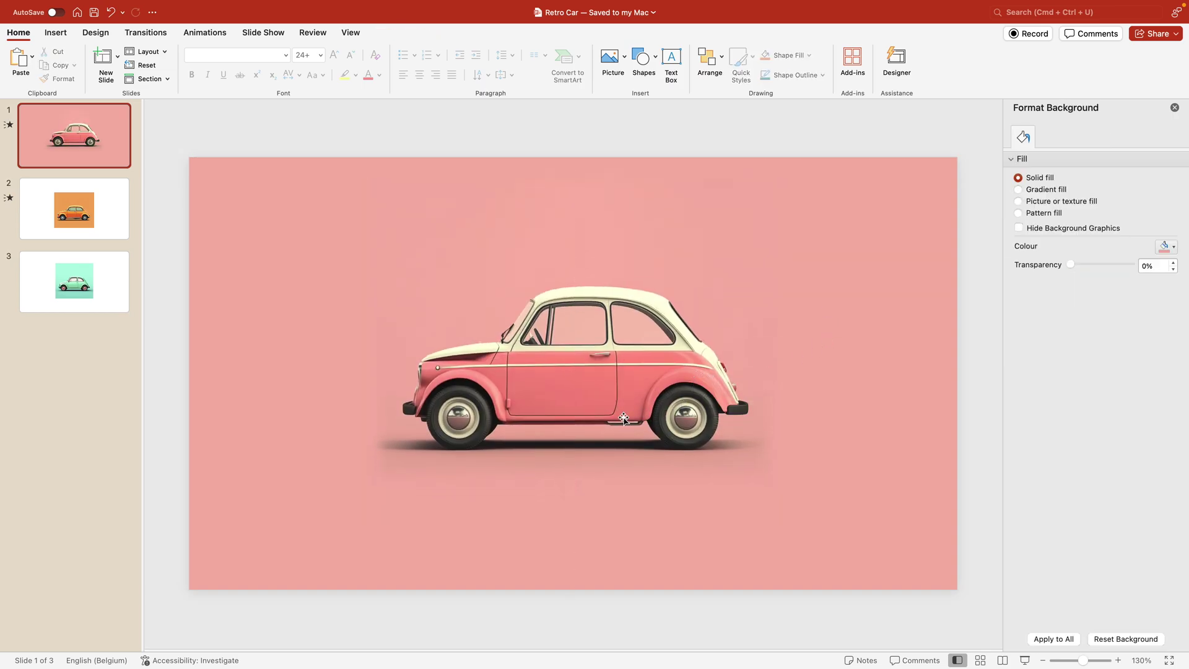
Fill slide 2's background with a solid orange sampled from the backdrop of the orange car picture.
{"action": "left_click", "coordinate": [79, 215]}
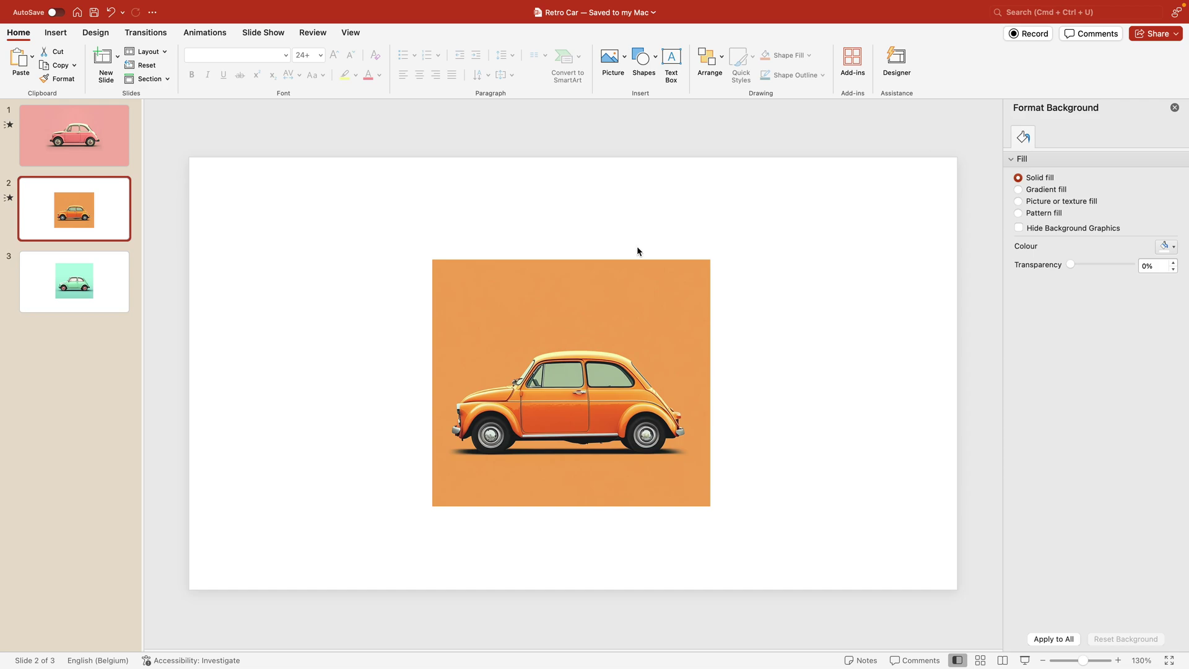
{"action": "left_click", "coordinate": [1172, 248]}
{"action": "left_click", "coordinate": [1112, 442]}
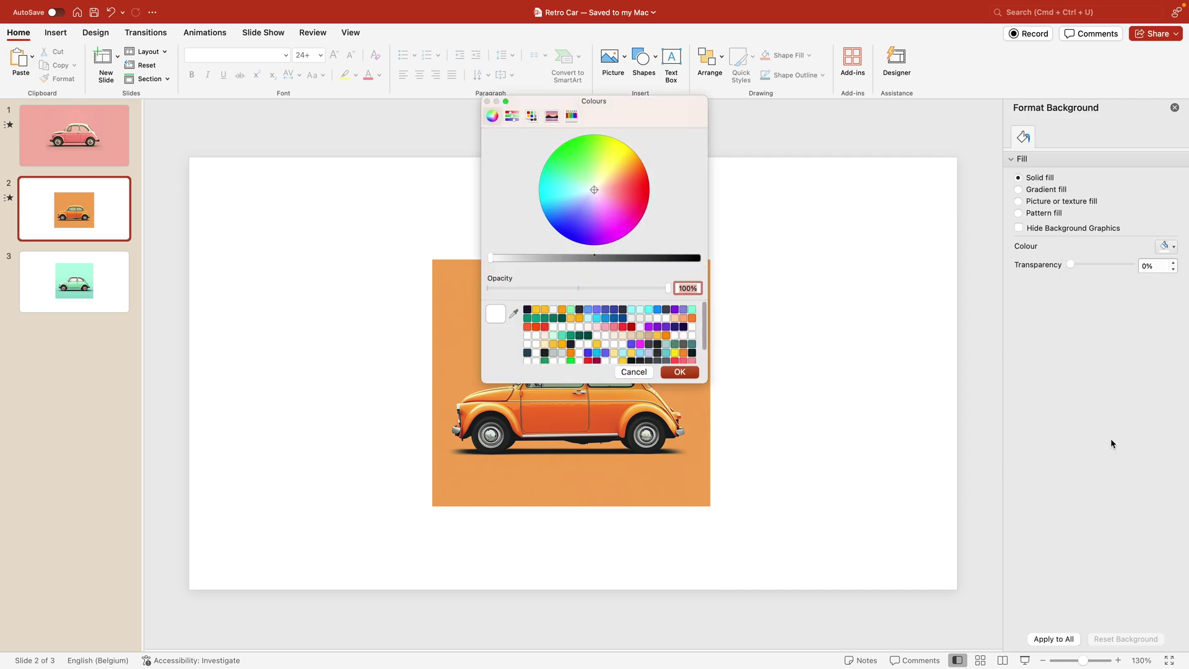
{"action": "left_click", "coordinate": [493, 311]}
{"action": "left_click", "coordinate": [466, 358]}
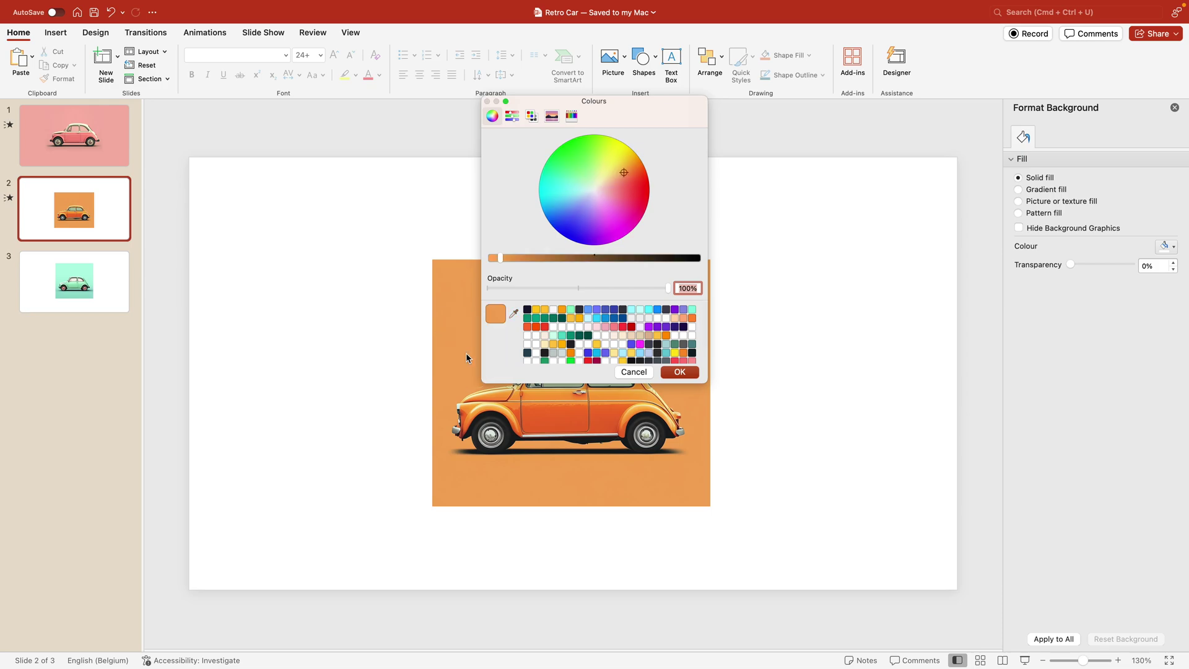
{"action": "left_click", "coordinate": [680, 371]}
{"action": "left_click", "coordinate": [682, 372]}
Apply soft edges of 22 pt to the orange car picture and crop the empty area above the car.
{"action": "left_click_drag", "start_coordinate": [1071, 244], "coordinate": [1084, 245]}
{"action": "left_click", "coordinate": [628, 384]}
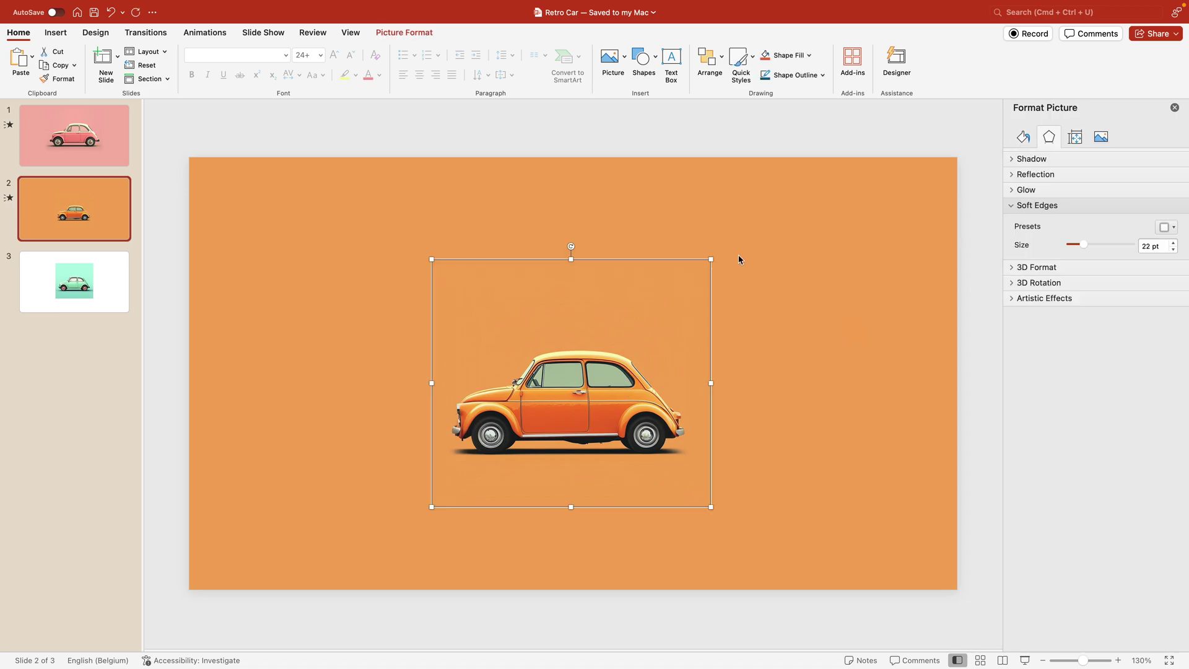
{"action": "left_click_drag", "start_coordinate": [571, 260], "coordinate": [571, 307]}
{"action": "key", "text": "Escape"}
Enlarge the orange car picture proportionally and centre it on slide 2.
{"action": "left_click_drag", "start_coordinate": [711, 307], "coordinate": [817, 238]}
{"action": "left_click_drag", "start_coordinate": [723, 331], "coordinate": [664, 347]}
{"action": "left_click", "coordinate": [894, 342]}
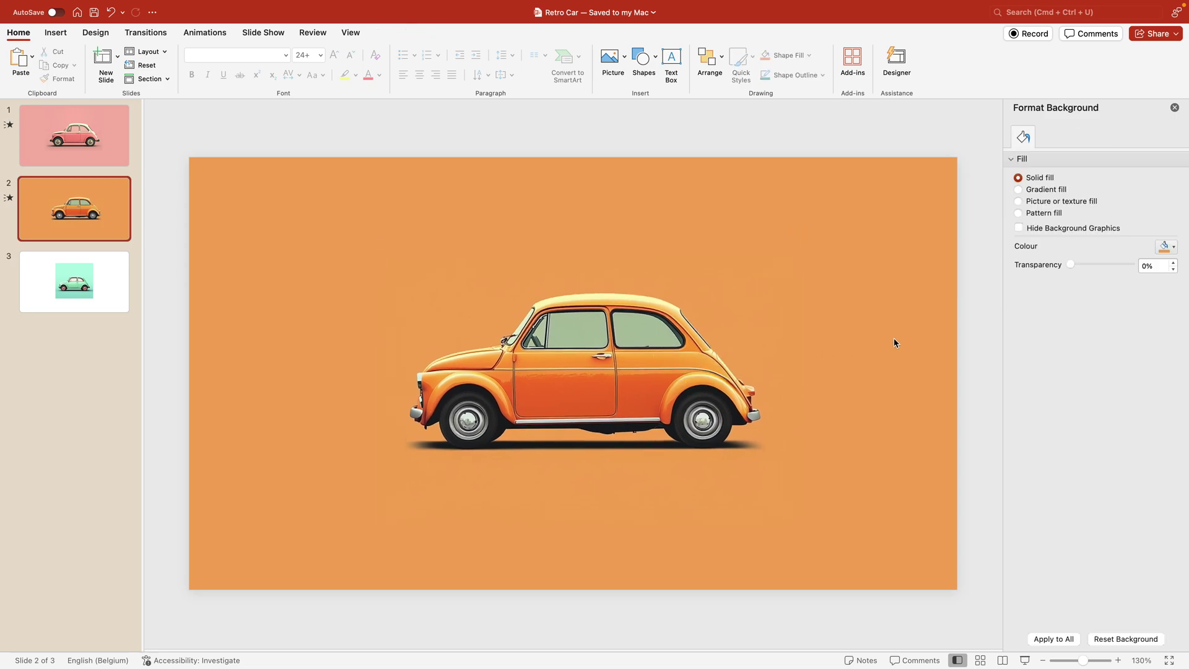
Fill slide 3's background with a solid mint green sampled from the green car picture's backdrop beside the car.
{"action": "left_click", "coordinate": [113, 304]}
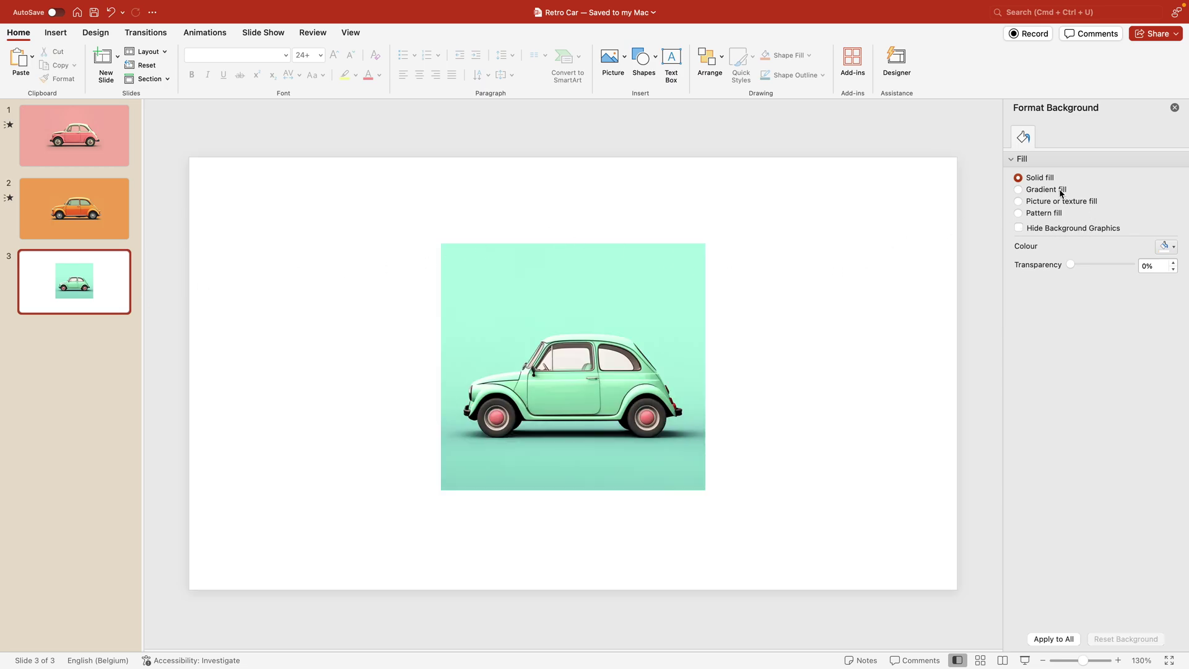
{"action": "left_click", "coordinate": [1165, 247]}
{"action": "left_click", "coordinate": [1134, 441]}
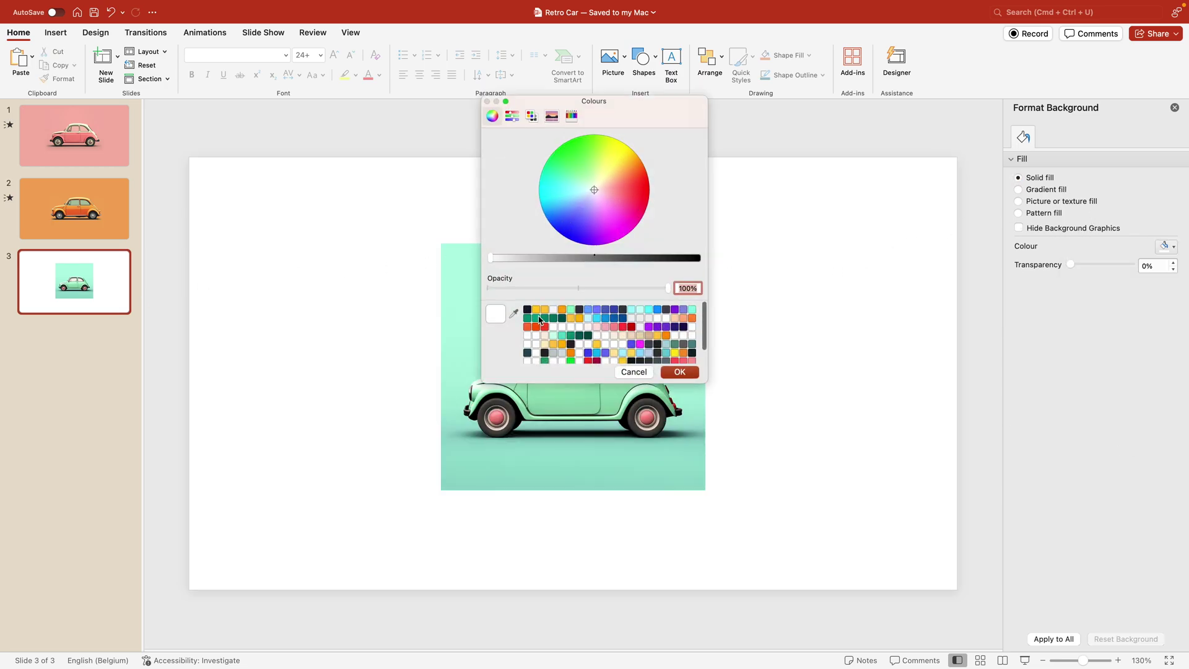
{"action": "left_click", "coordinate": [516, 313]}
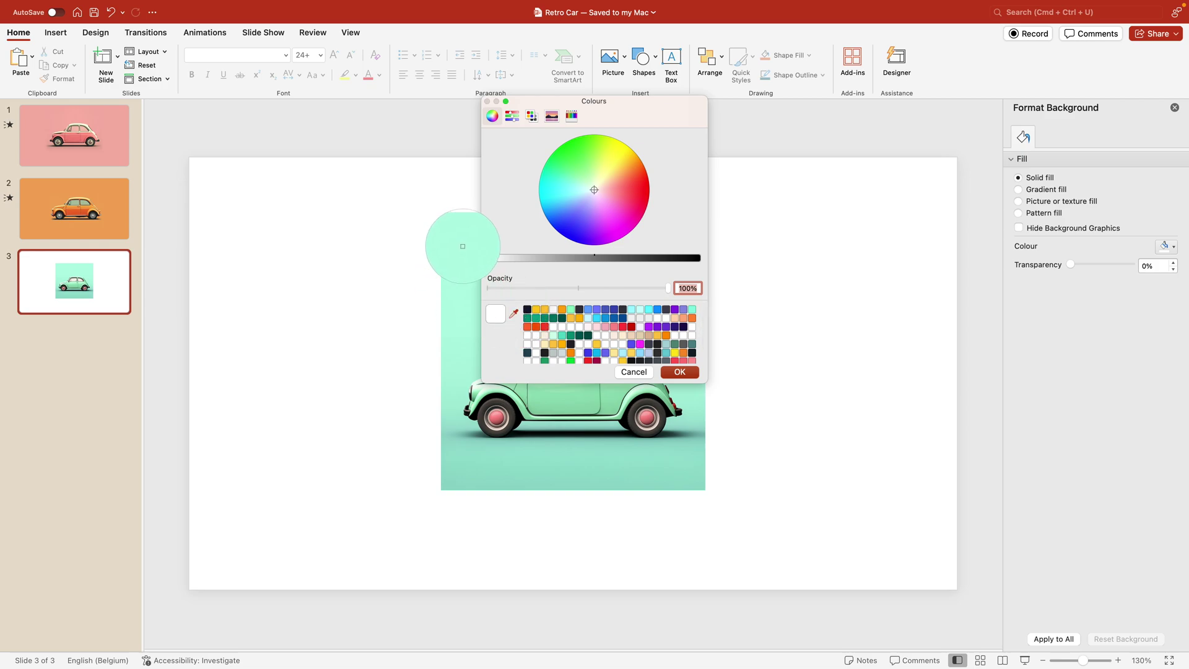
{"action": "left_click", "coordinate": [458, 385]}
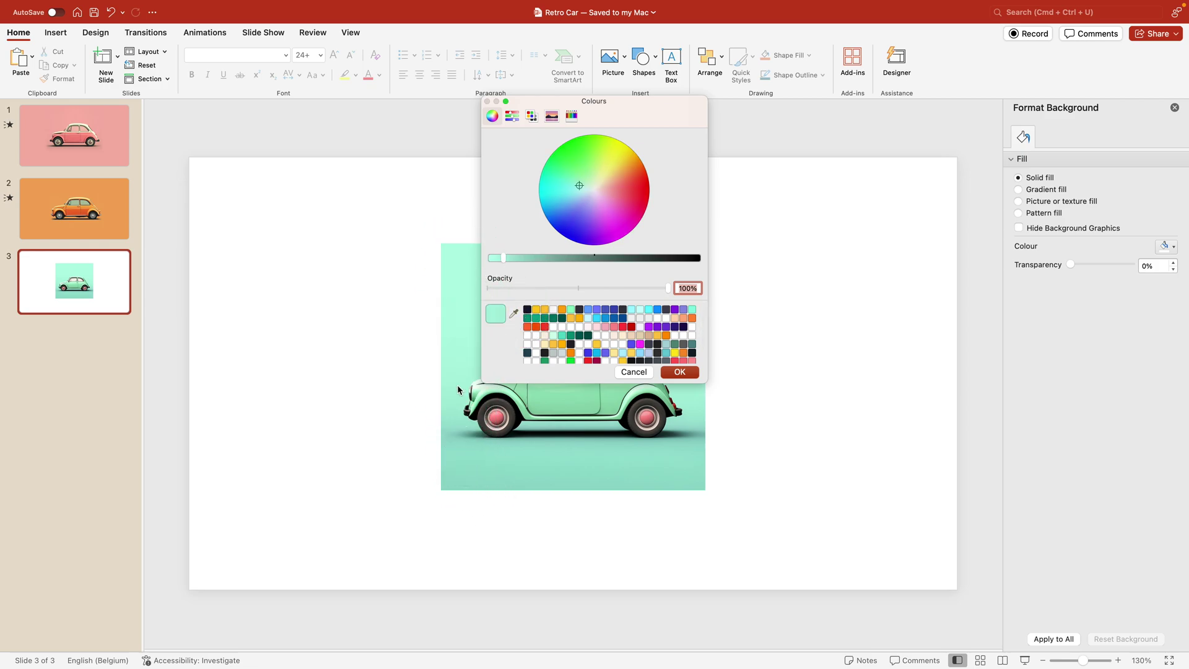
{"action": "left_click", "coordinate": [681, 372]}
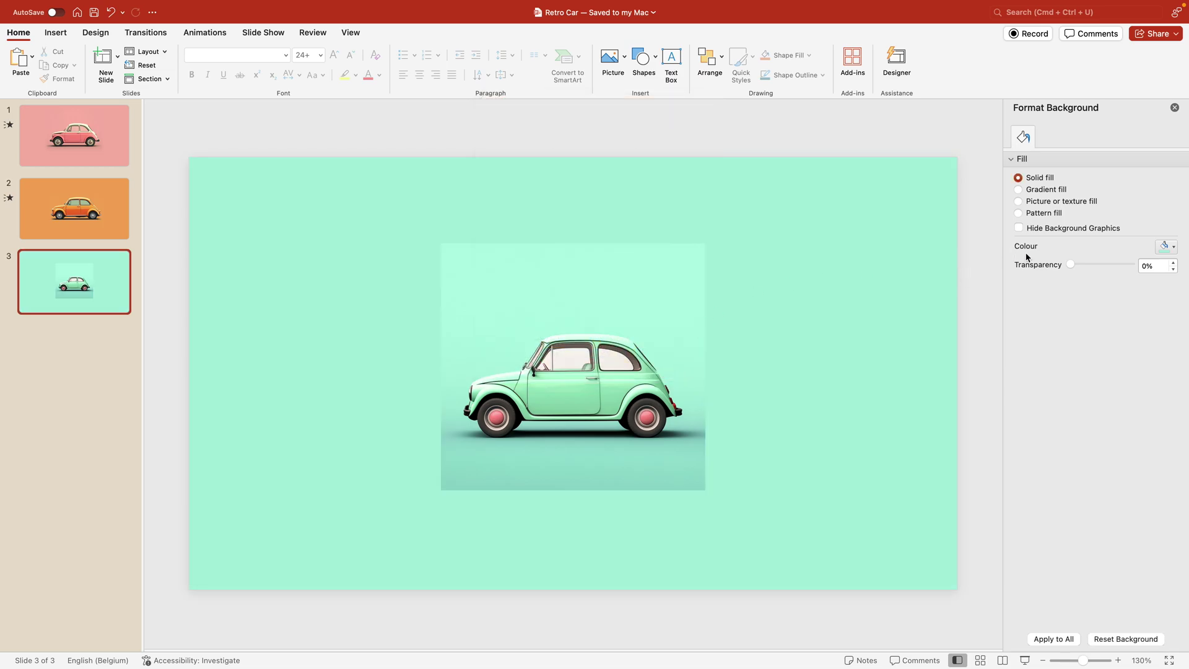
Apply soft edges of 33 pt to the green car picture on slide 3.
{"action": "left_click", "coordinate": [702, 366]}
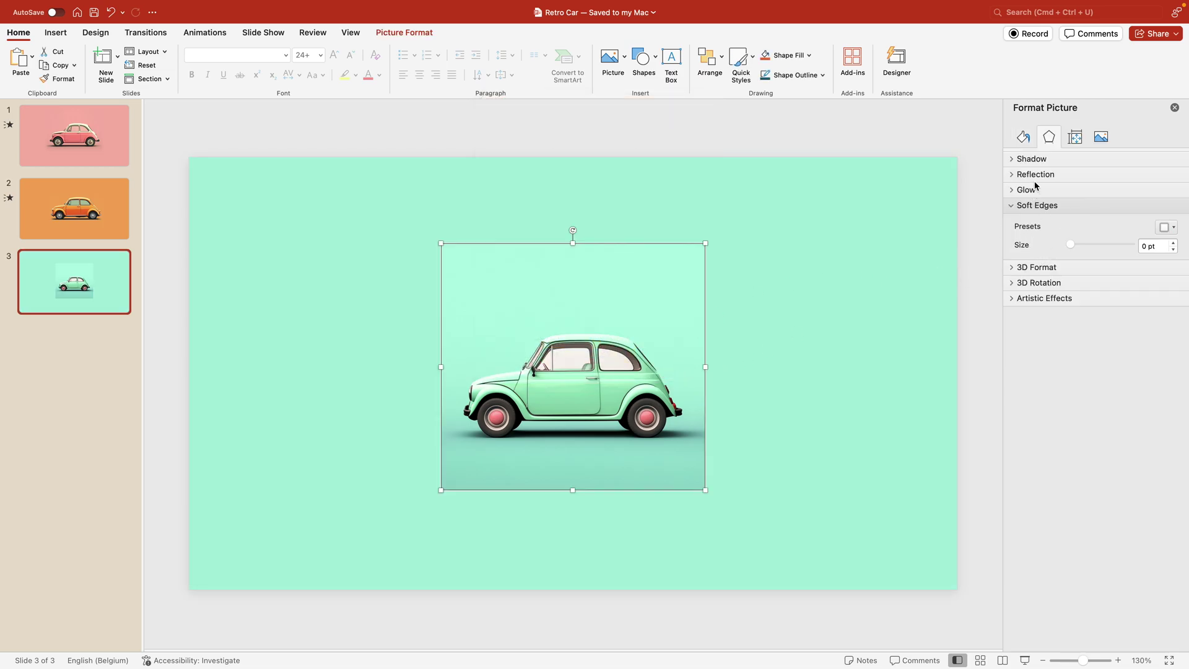
{"action": "left_click_drag", "start_coordinate": [1070, 246], "coordinate": [1090, 246]}
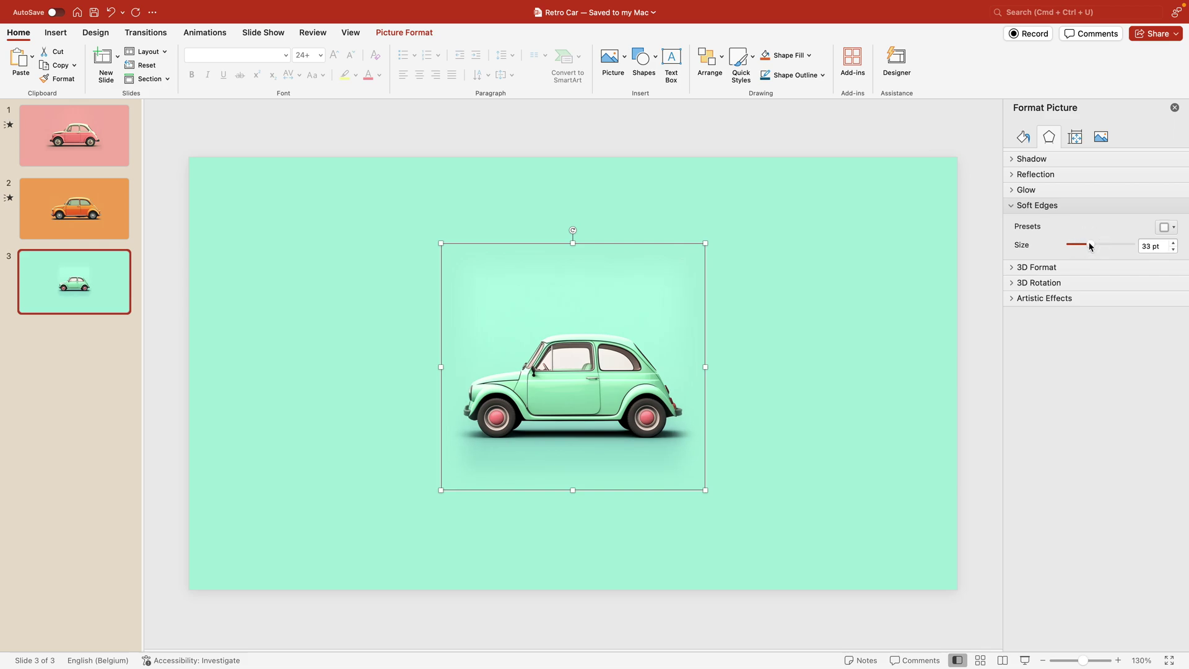
{"action": "left_click", "coordinate": [905, 286]}
Crop the empty area above the green car off its picture.
{"action": "left_click", "coordinate": [704, 247]}
{"action": "double_click", "coordinate": [682, 254]}
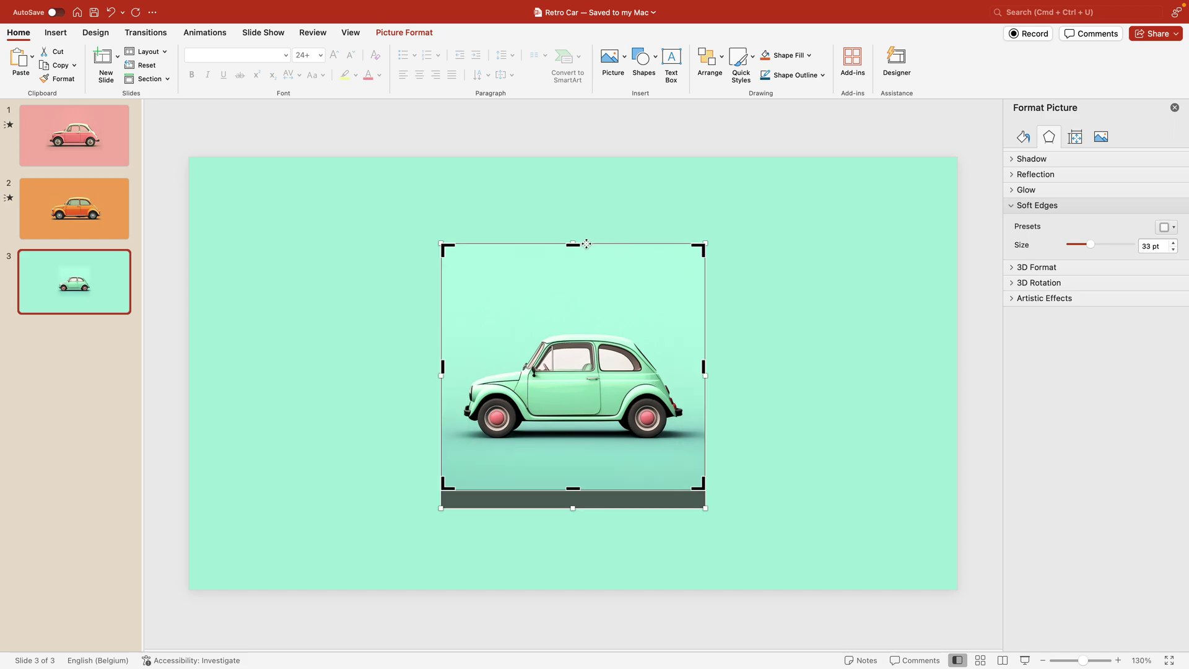
{"action": "left_click_drag", "start_coordinate": [576, 245], "coordinate": [588, 302]}
{"action": "left_click", "coordinate": [741, 329]}
Enlarge the green car picture proportionally and shift it towards the middle of slide 3.
{"action": "left_click", "coordinate": [693, 313]}
{"action": "left_click_drag", "start_coordinate": [704, 303], "coordinate": [810, 266]}
{"action": "left_click_drag", "start_coordinate": [718, 384], "coordinate": [696, 399]}
Crop the empty area below the green car and refit the picture slightly larger in the centre of slide 3.
{"action": "double_click", "coordinate": [671, 446]}
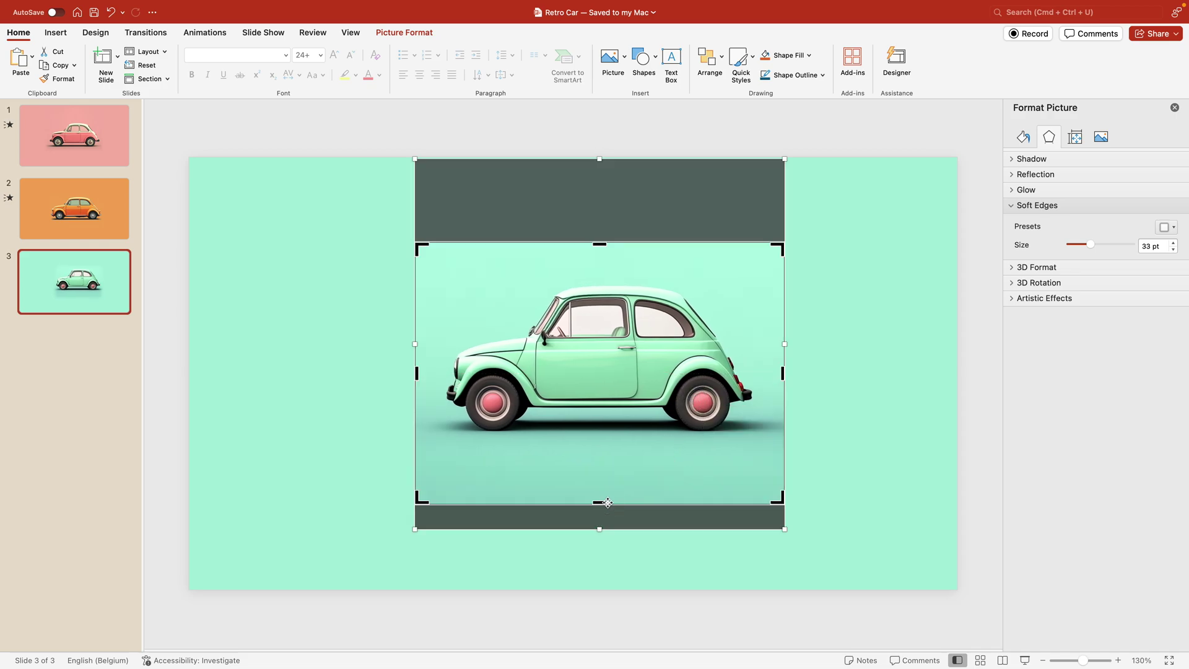
{"action": "left_click_drag", "start_coordinate": [606, 503], "coordinate": [605, 465]}
{"action": "left_click", "coordinate": [828, 473]}
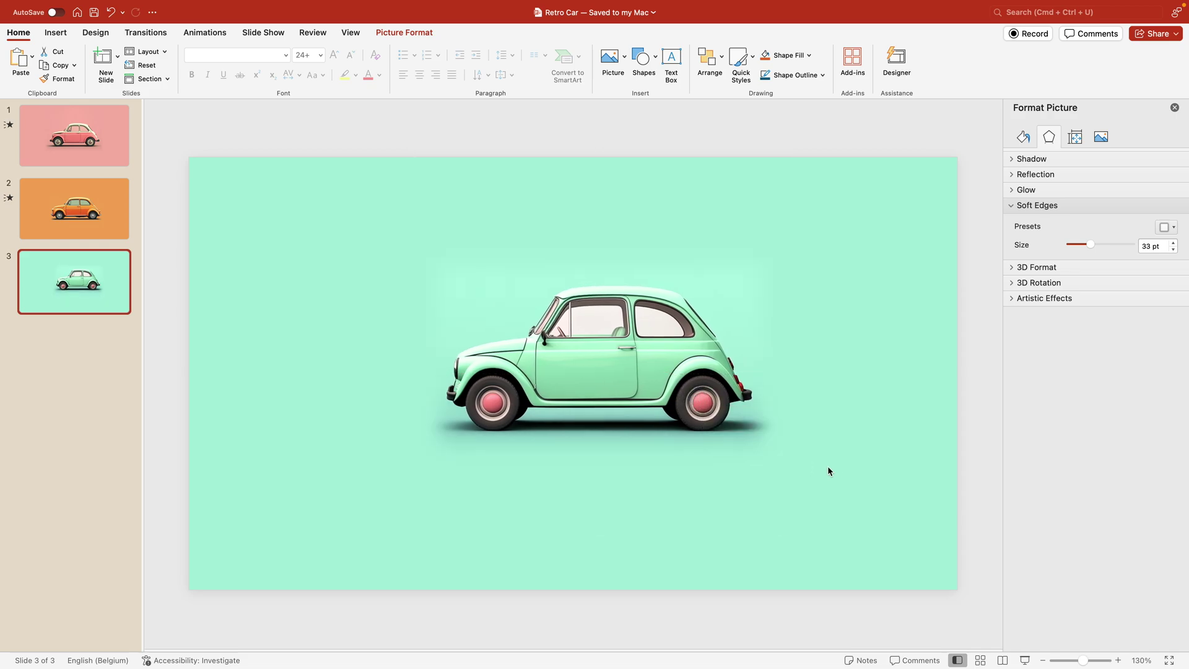
{"action": "left_click_drag", "start_coordinate": [725, 435], "coordinate": [685, 417]}
{"action": "left_click", "coordinate": [880, 342]}
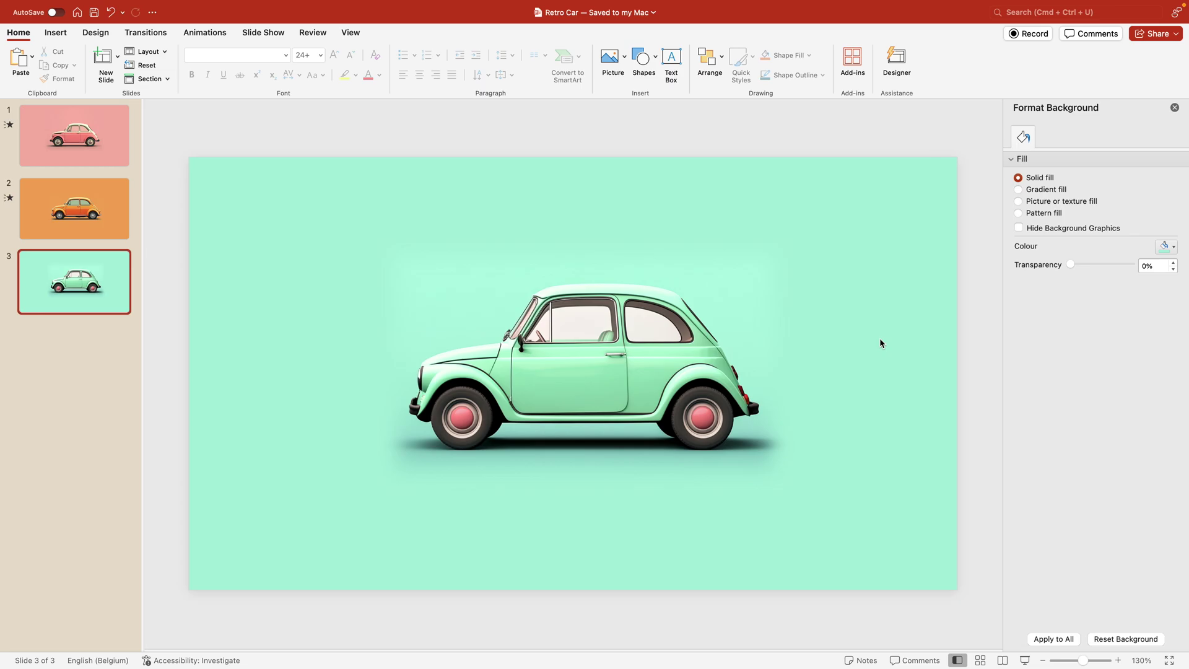
Go to slide 1 and enlarge the slide thumbnails.
{"action": "left_click", "coordinate": [102, 153]}
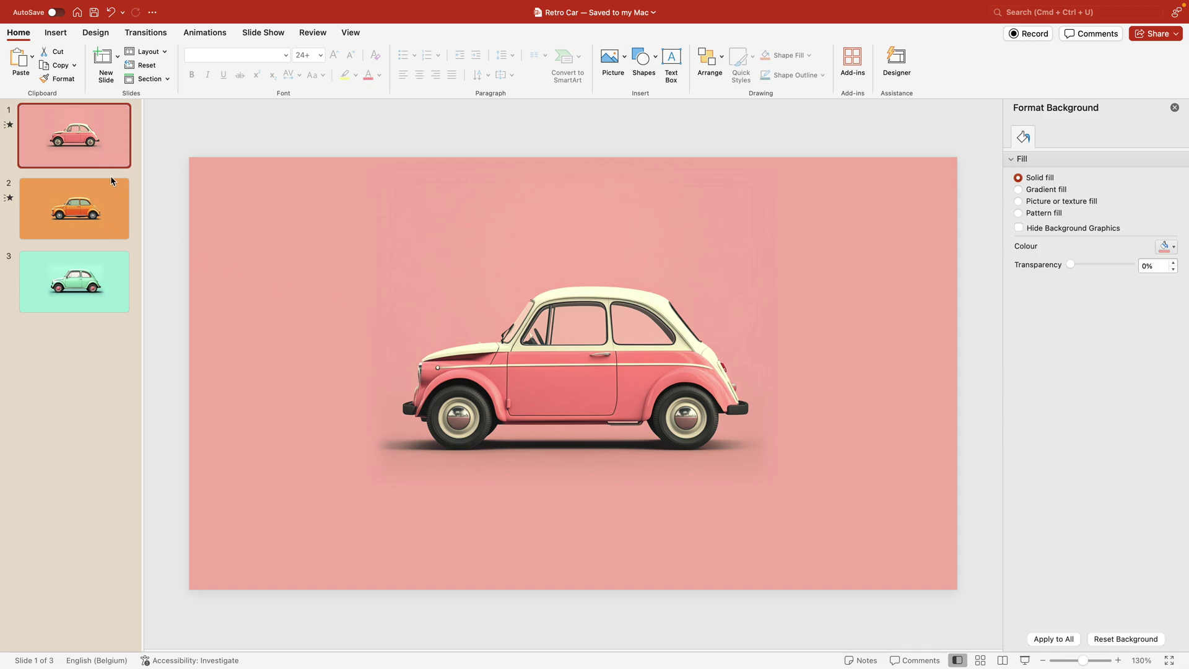
{"action": "left_click_drag", "start_coordinate": [143, 208], "coordinate": [238, 207]}
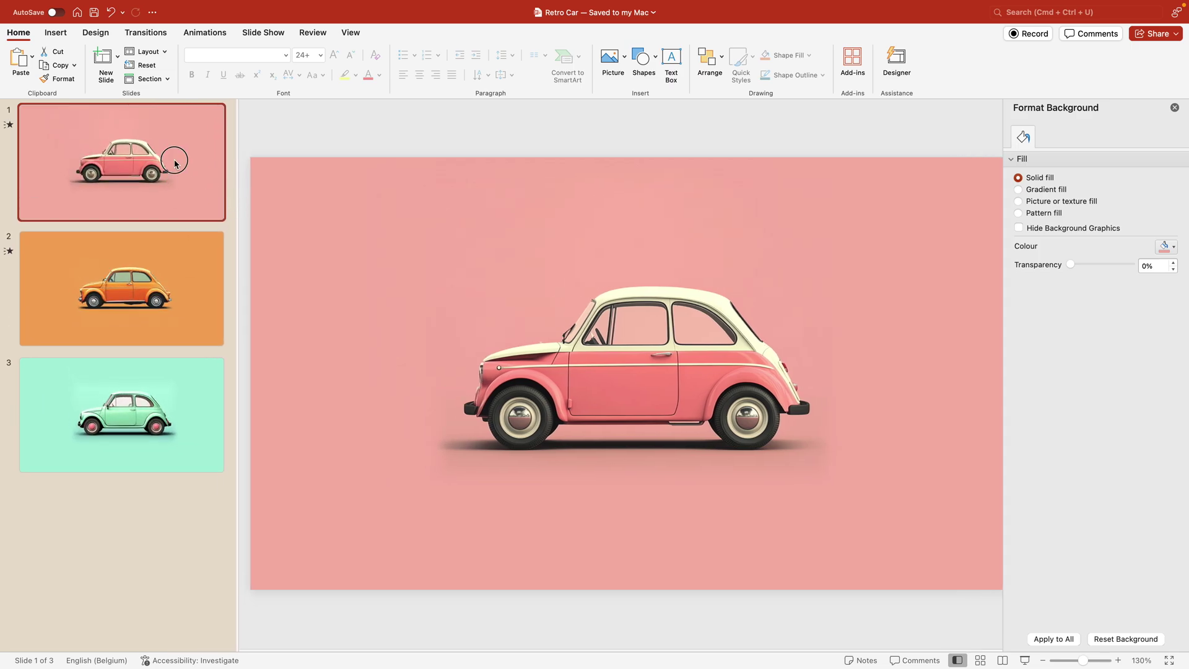
Close the background formatting options on slide 1 and draw a full-height rectangle about 3.99 cm wide along the slide's right edge.
{"action": "left_click", "coordinate": [207, 299]}
{"action": "key", "text": "Up"}
{"action": "left_click", "coordinate": [1175, 109]}
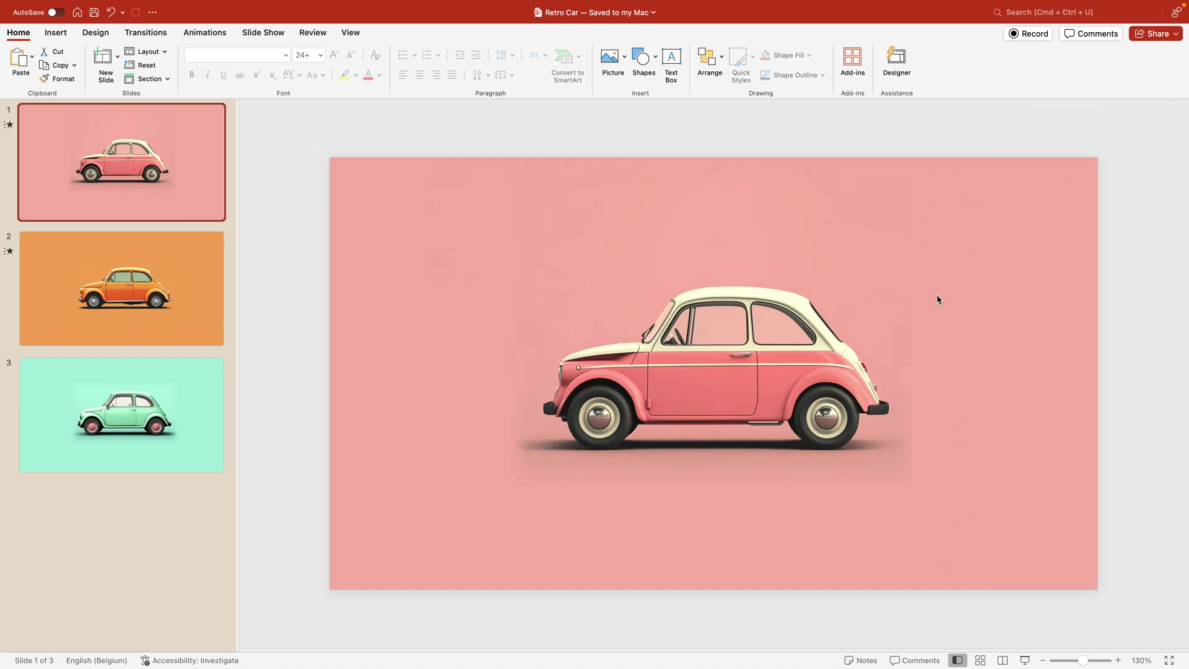
{"action": "left_click", "coordinate": [655, 65]}
{"action": "left_click", "coordinate": [720, 98]}
{"action": "left_click_drag", "start_coordinate": [1099, 158], "coordinate": [1007, 590]}
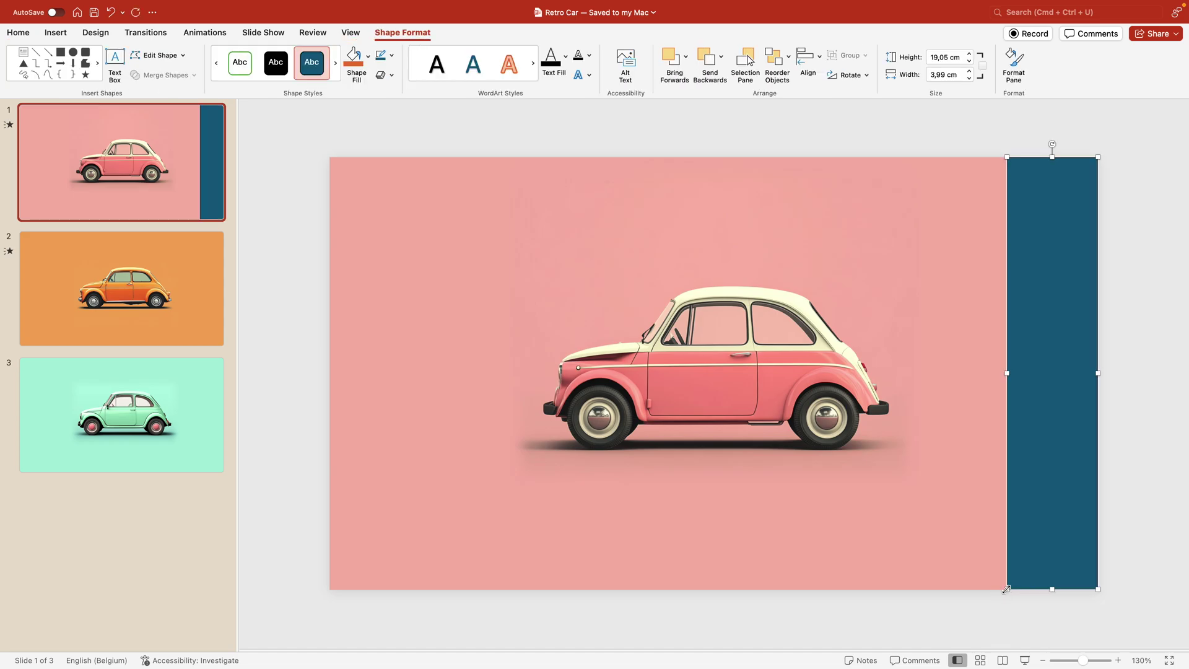
Fill the rectangle with the recently used orange that matches slide 2 and remove its outline.
{"action": "left_click", "coordinate": [367, 64]}
{"action": "left_click", "coordinate": [366, 234]}
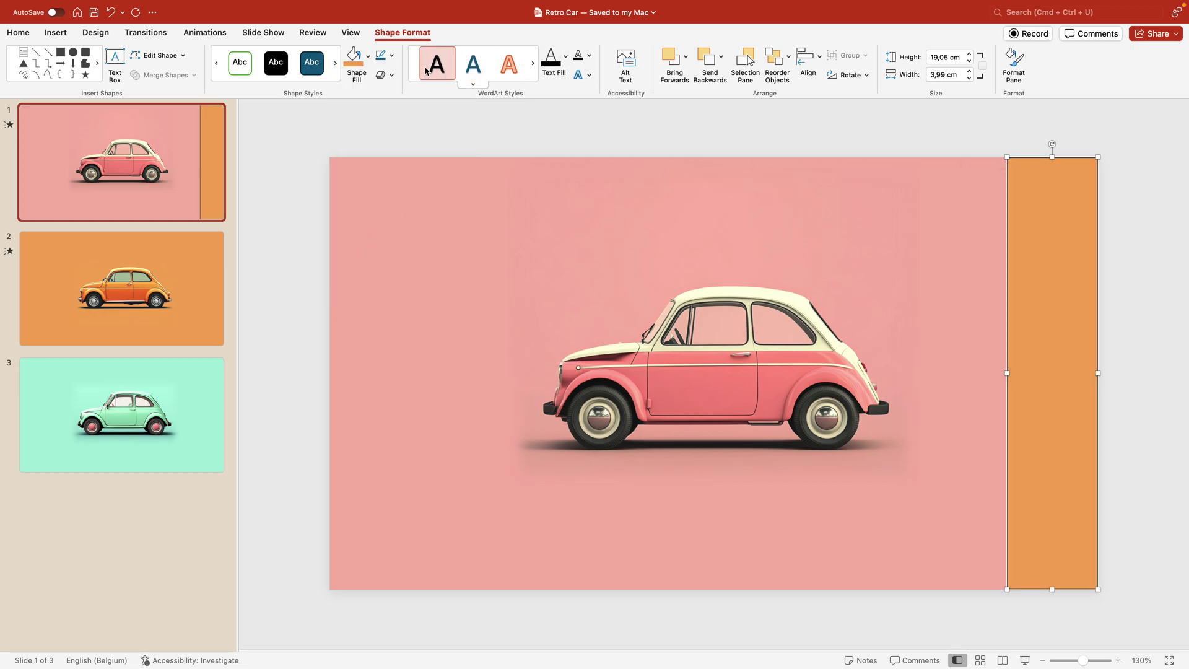
{"action": "left_click", "coordinate": [391, 56]}
{"action": "left_click", "coordinate": [411, 78]}
{"action": "left_click", "coordinate": [963, 153]}
Widen the orange rectangle towards the car, leaving a small gap behind the rear bumper.
{"action": "left_click", "coordinate": [1037, 388]}
{"action": "left_click_drag", "start_coordinate": [1008, 373], "coordinate": [937, 378]}
{"action": "left_click", "coordinate": [774, 142]}
Add a text box on the orange rectangle reading "BUT THERE IS MORE...".
{"action": "left_click", "coordinate": [677, 56]}
{"action": "left_click_drag", "start_coordinate": [978, 317], "coordinate": [1087, 390]}
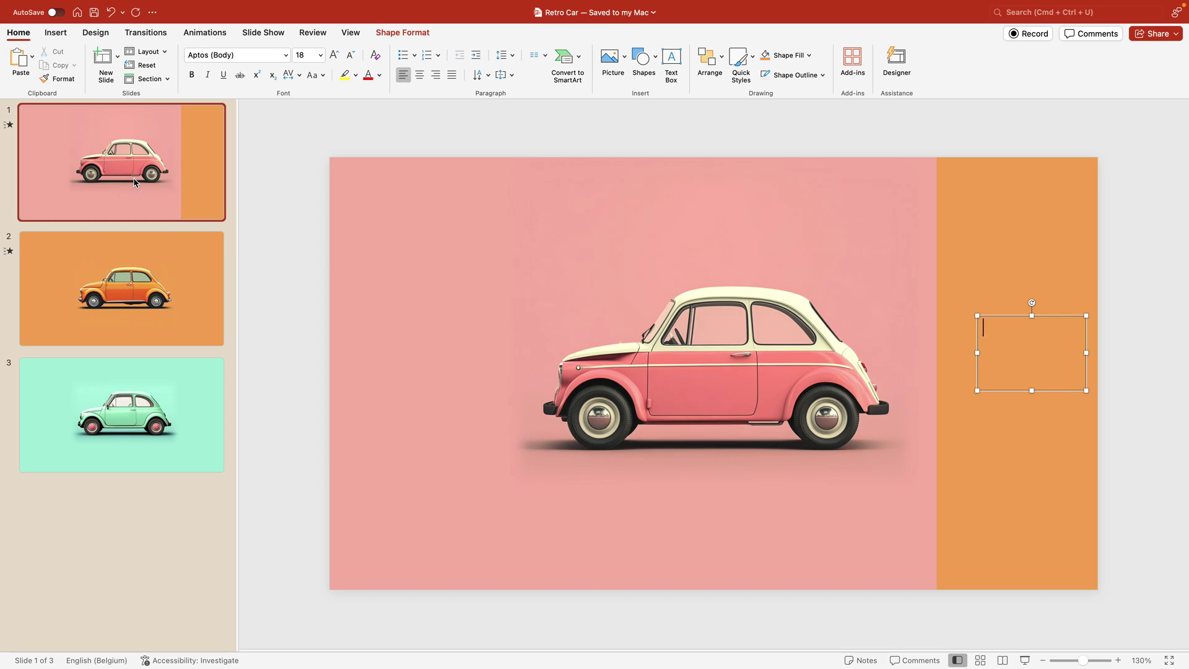
{"action": "type", "text": "BUT THERE IS MORE..."}
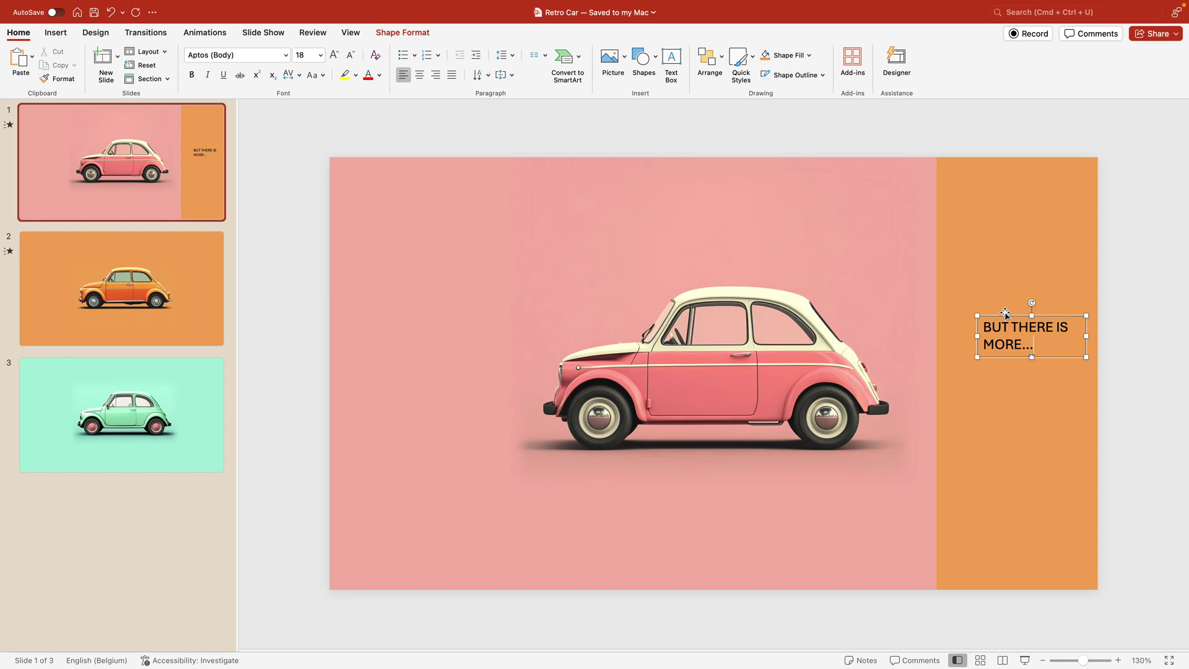
Set the "BUT THERE IS MORE..." text to the Bebas Neue font at 40 pt.
{"action": "key", "text": "super+a"}
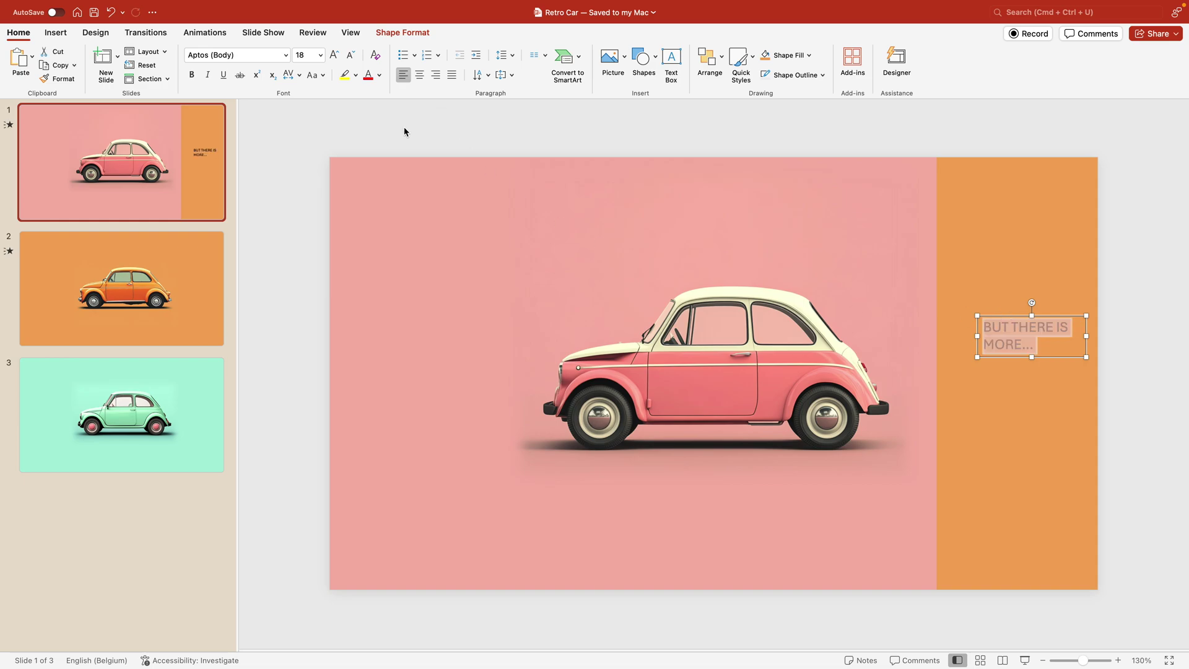
{"action": "left_click", "coordinate": [255, 57]}
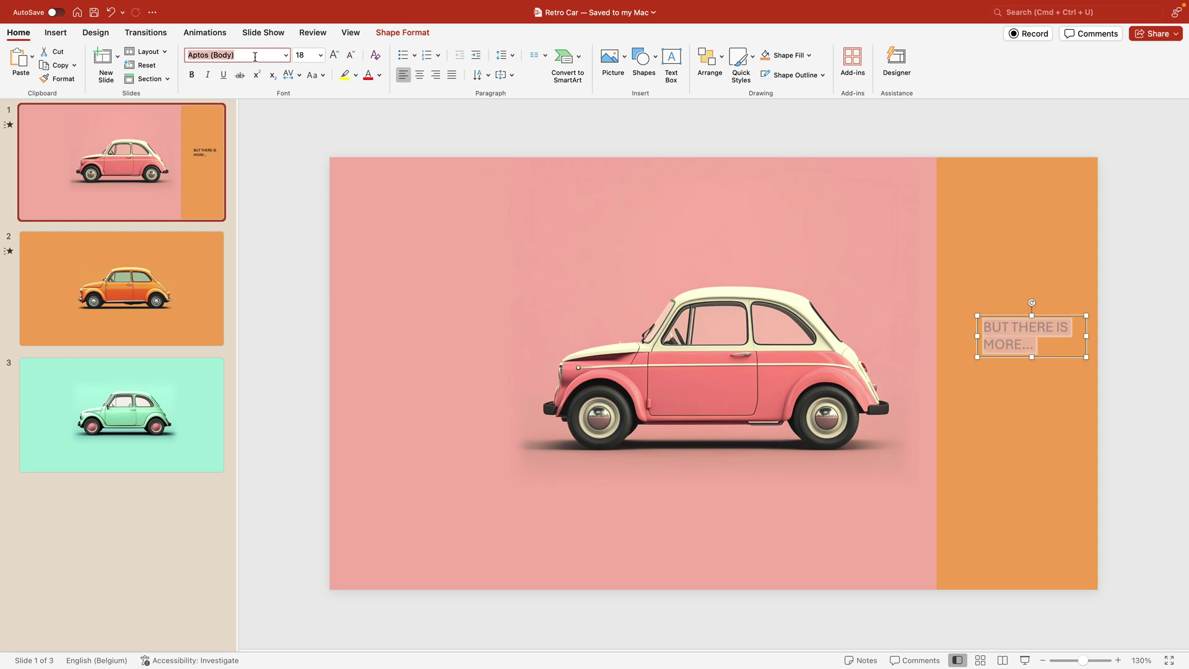
{"action": "type", "text": "Bebas Neue"}
{"action": "key", "text": "Return"}
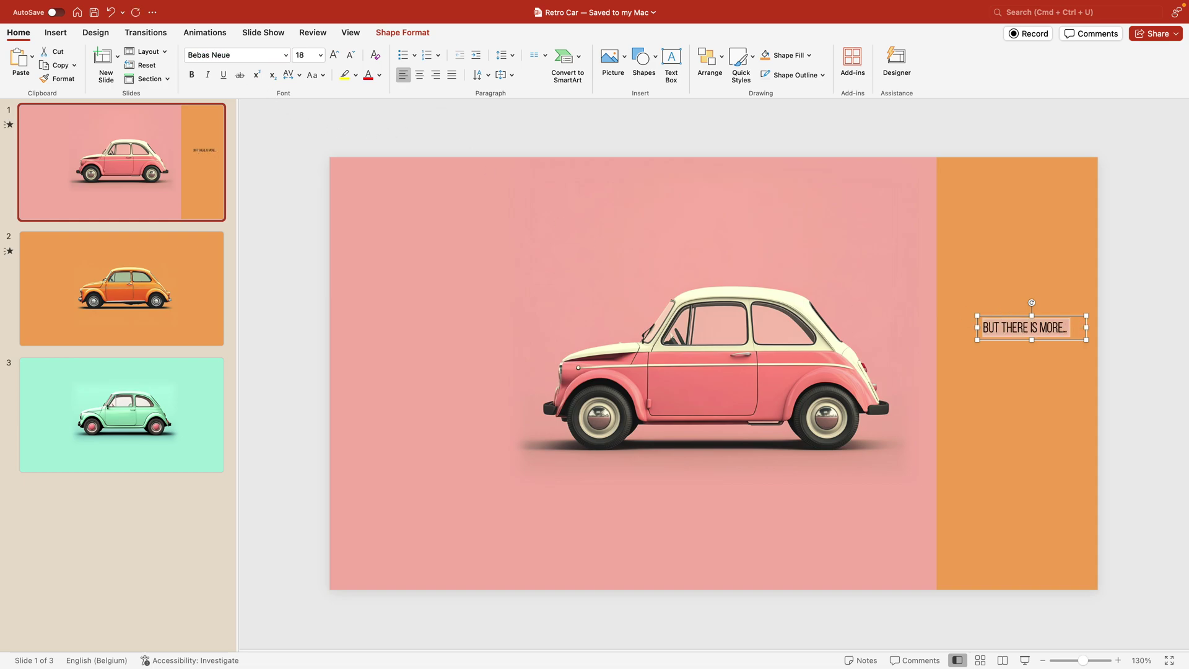
{"action": "left_click", "coordinate": [335, 57]}
{"action": "left_click", "coordinate": [334, 56]}
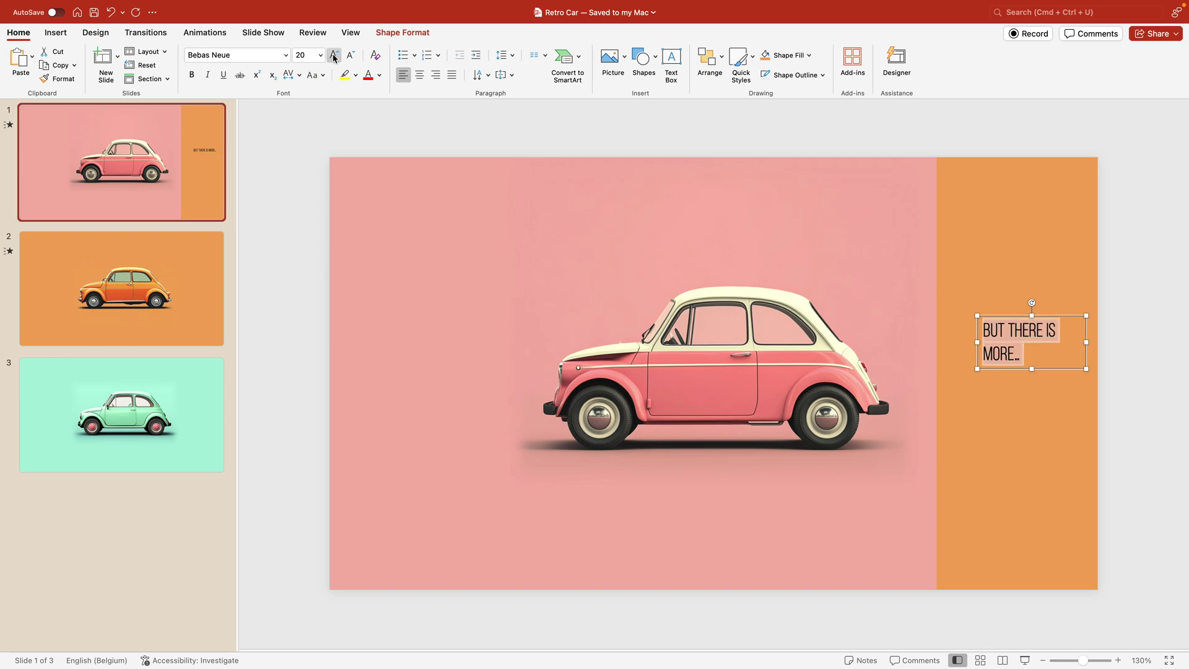
{"action": "left_click", "coordinate": [334, 57]}
{"action": "left_click", "coordinate": [335, 56]}
{"action": "left_click", "coordinate": [334, 56]}
{"action": "left_click", "coordinate": [335, 57]}
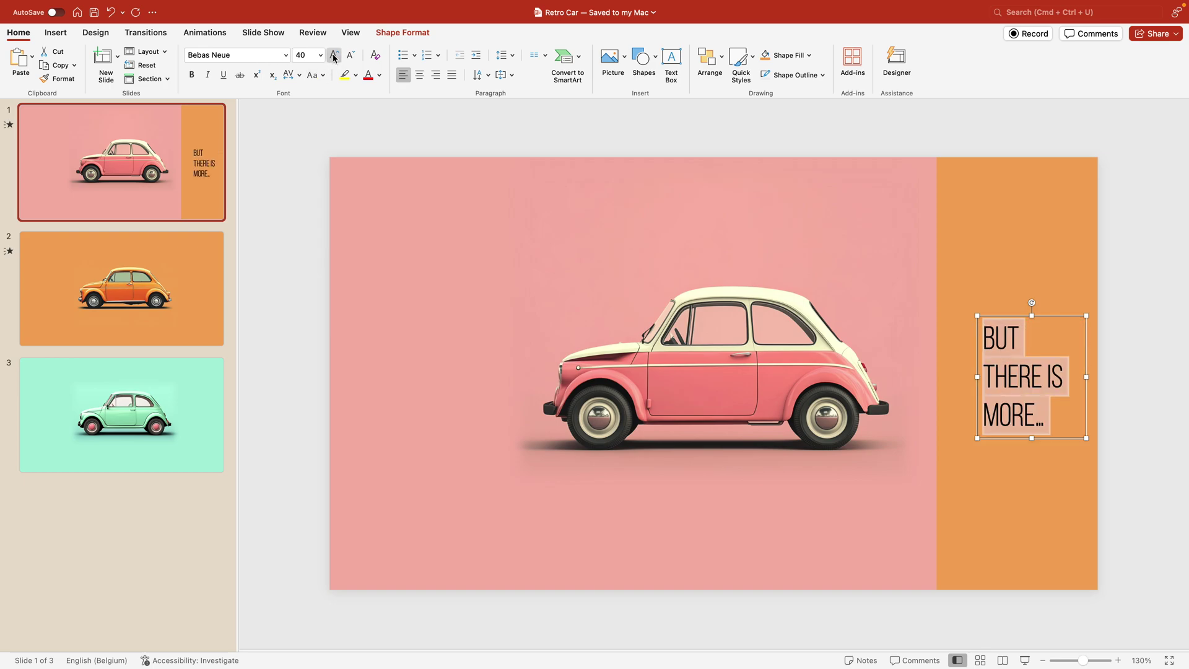
Make the text bold, widen its box so it fits on two lines, and centre the box vertically on the orange rectangle.
{"action": "key", "text": "super+b"}
{"action": "left_click_drag", "start_coordinate": [978, 377], "coordinate": [960, 380]}
{"action": "left_click_drag", "start_coordinate": [1055, 315], "coordinate": [1059, 329]}
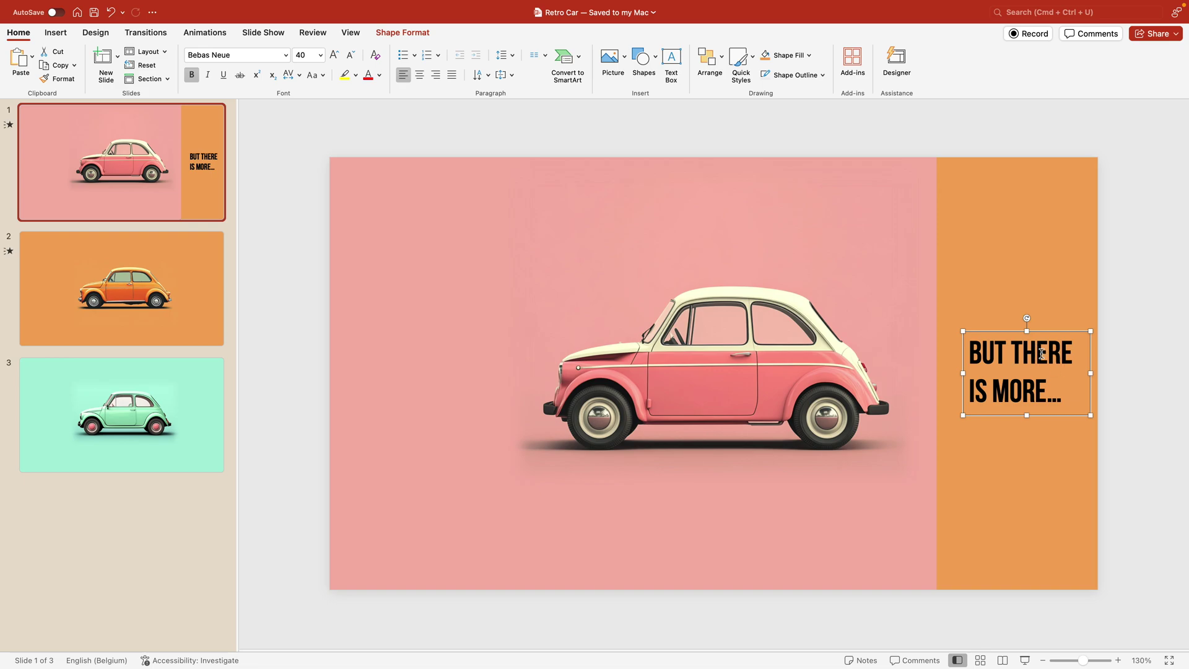
Try a recently used pink as the text colour of the whole text box.
{"action": "double_click", "coordinate": [1001, 353]}
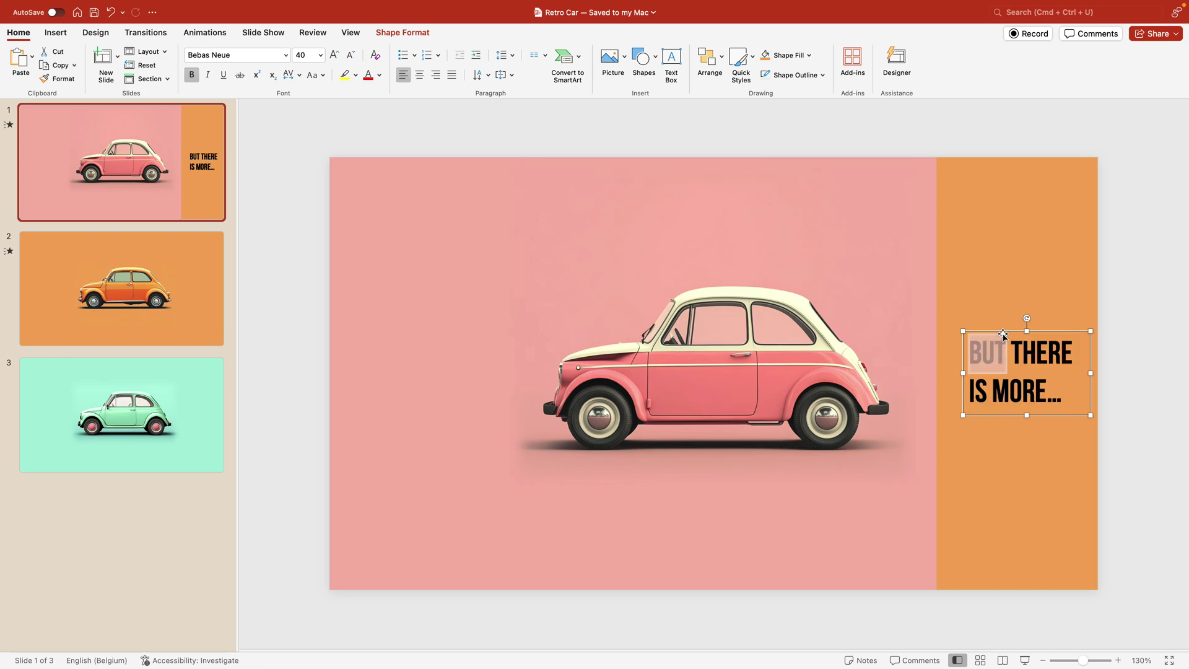
{"action": "left_click", "coordinate": [1006, 330]}
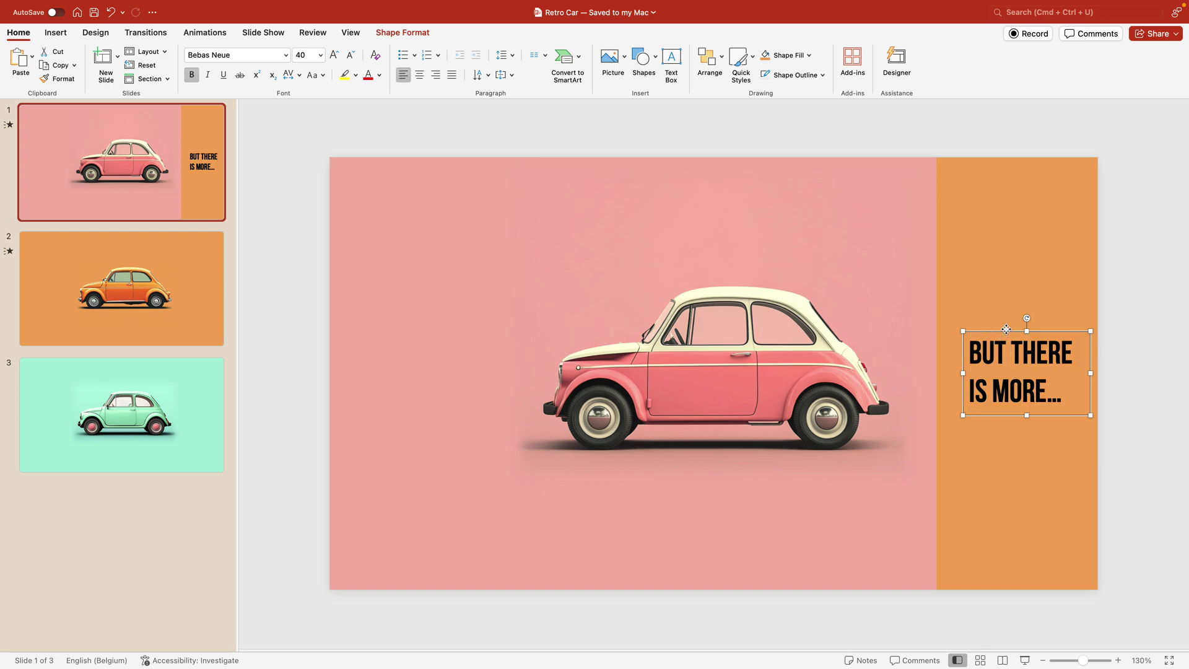
{"action": "left_click", "coordinate": [380, 74]}
{"action": "left_click", "coordinate": [394, 225]}
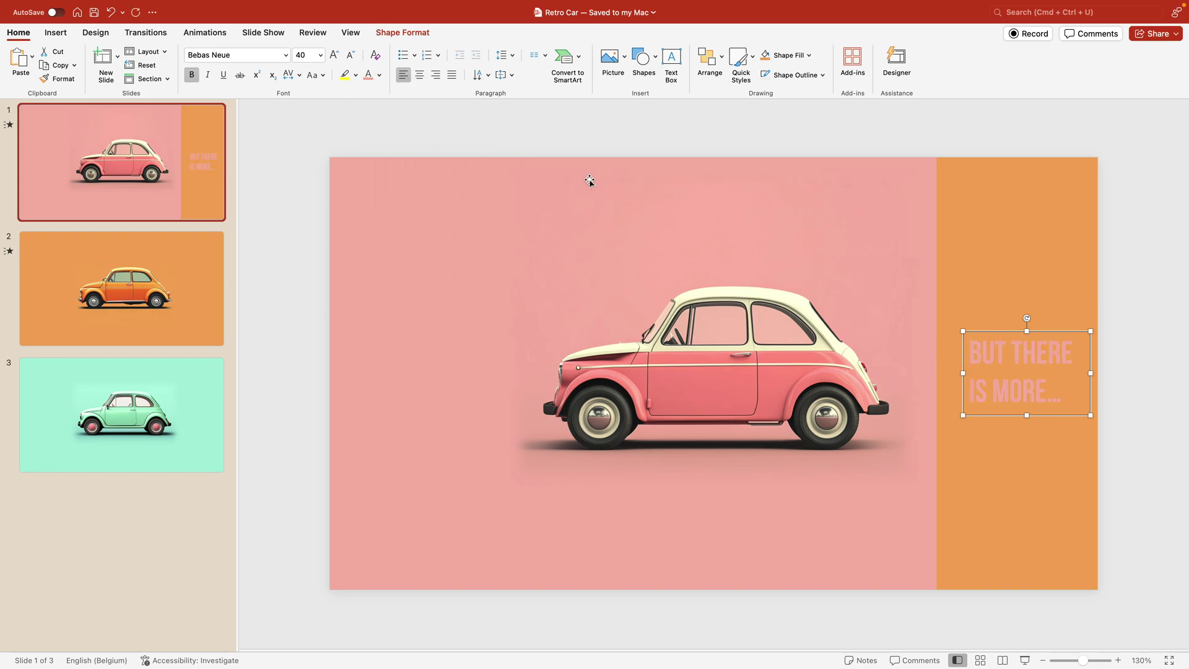
Colour the text dark brown by starting from the recent orange and darkening it with a custom colour.
{"action": "left_click", "coordinate": [379, 76]}
{"action": "left_click", "coordinate": [383, 225]}
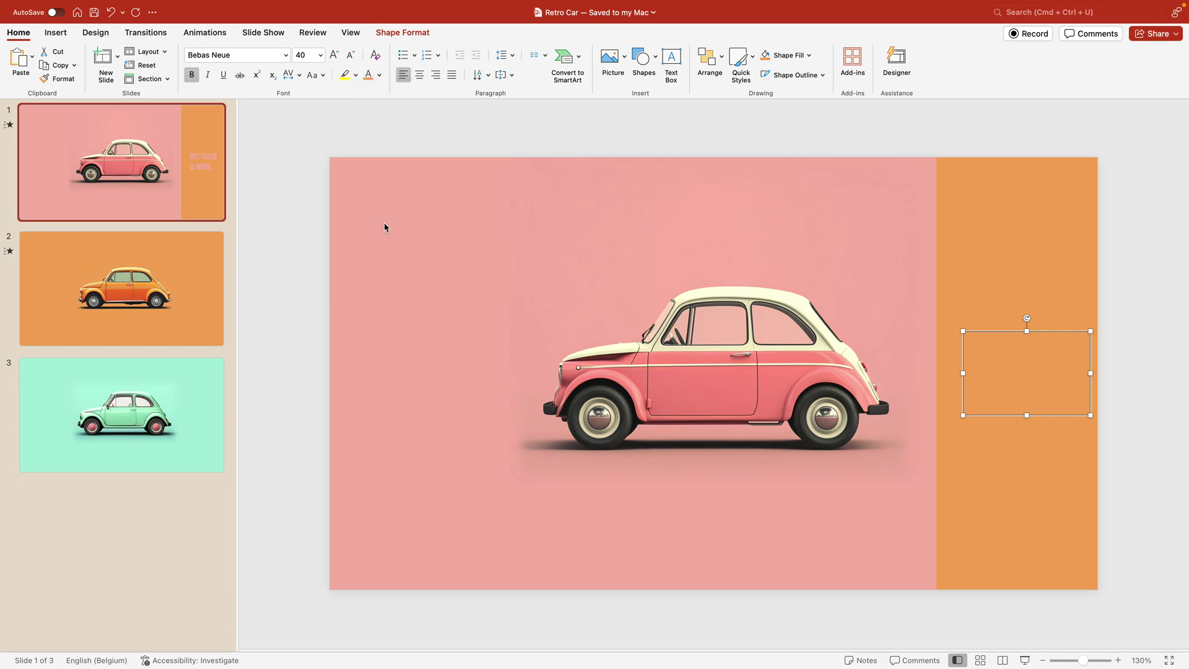
{"action": "left_click", "coordinate": [379, 75]}
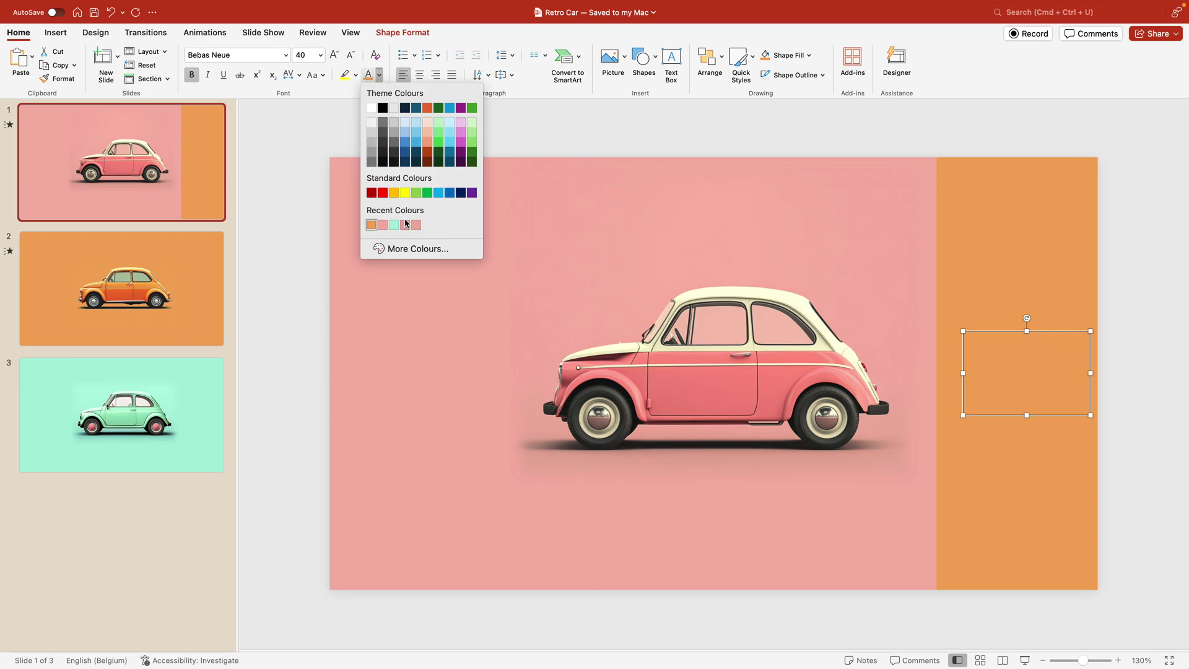
{"action": "left_click", "coordinate": [417, 251]}
{"action": "left_click_drag", "start_coordinate": [527, 290], "coordinate": [587, 290]}
{"action": "left_click", "coordinate": [633, 184]}
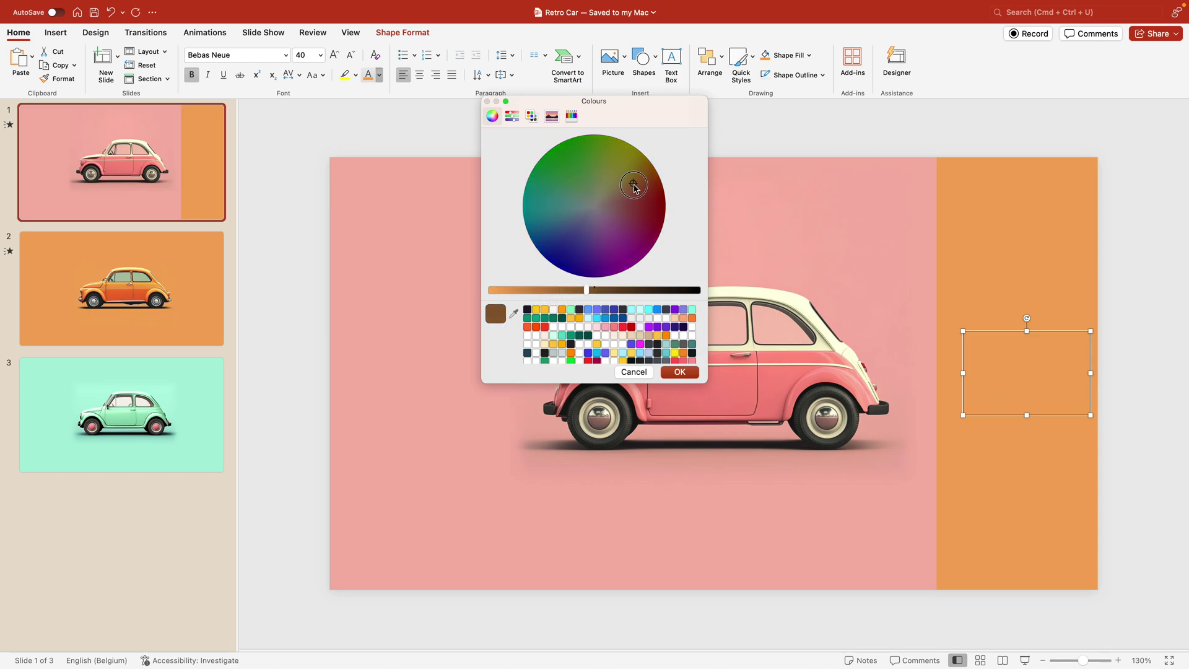
{"action": "left_click", "coordinate": [679, 372]}
{"action": "left_click", "coordinate": [1124, 302]}
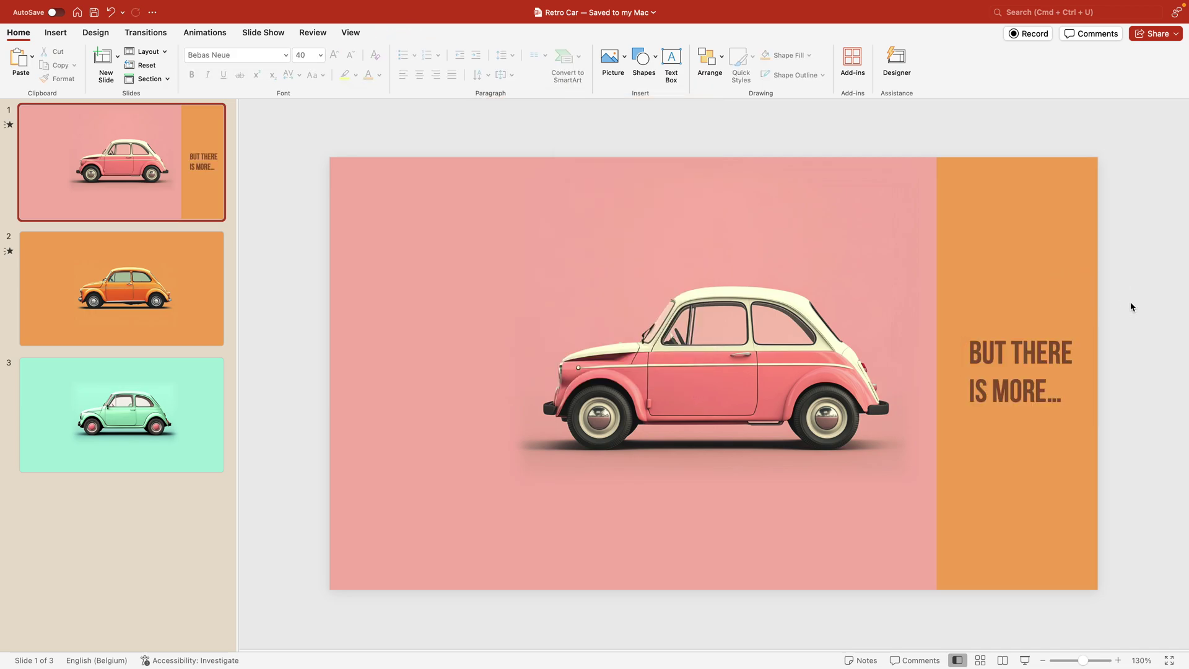
Reduce the text to 36 pt, narrow its box and shift it slightly to the right.
{"action": "left_click", "coordinate": [1019, 391]}
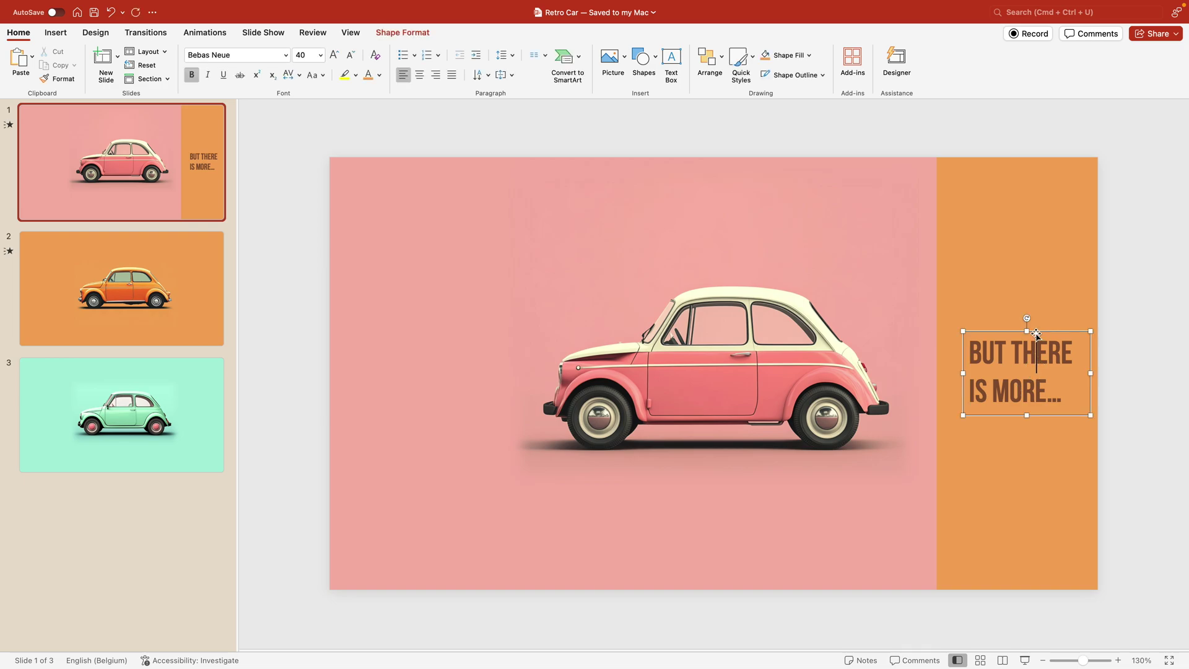
{"action": "left_click", "coordinate": [350, 54]}
{"action": "left_click_drag", "start_coordinate": [1090, 369], "coordinate": [1079, 370]}
{"action": "left_click_drag", "start_coordinate": [1054, 326], "coordinate": [1060, 327]}
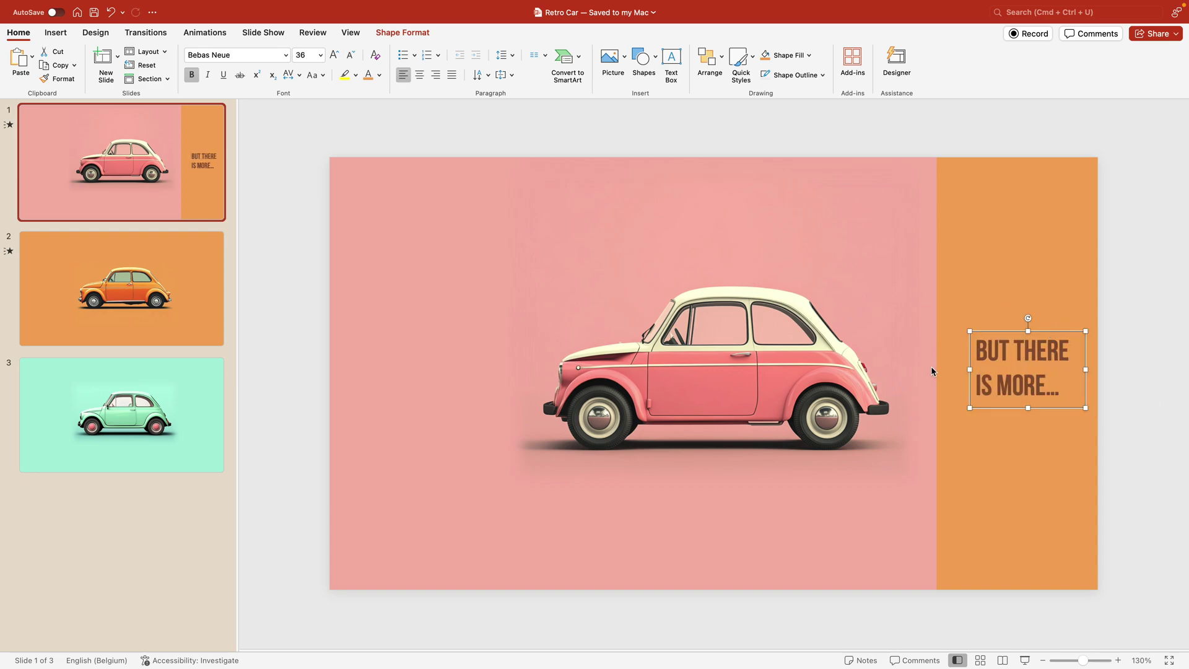
Widen the orange rectangle slightly towards the car and add a right-pointing arrow of about 1.52 by 1.4 cm before the text.
{"action": "left_click", "coordinate": [939, 373]}
{"action": "left_click_drag", "start_coordinate": [935, 374], "coordinate": [920, 374]}
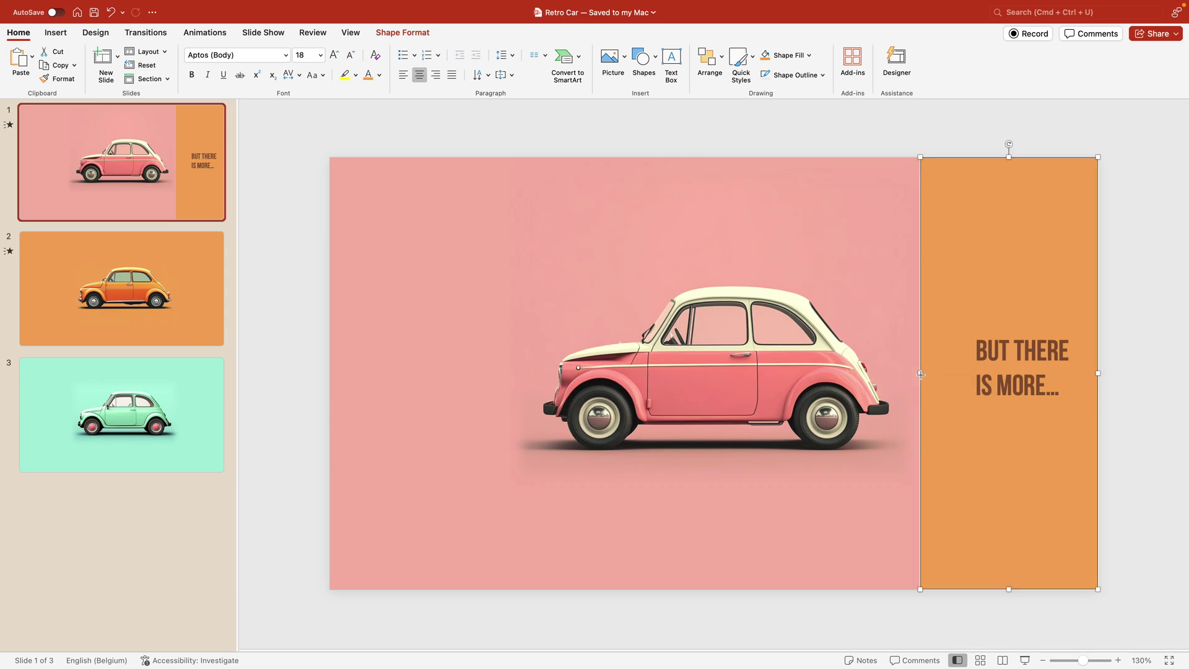
{"action": "left_click", "coordinate": [646, 59]}
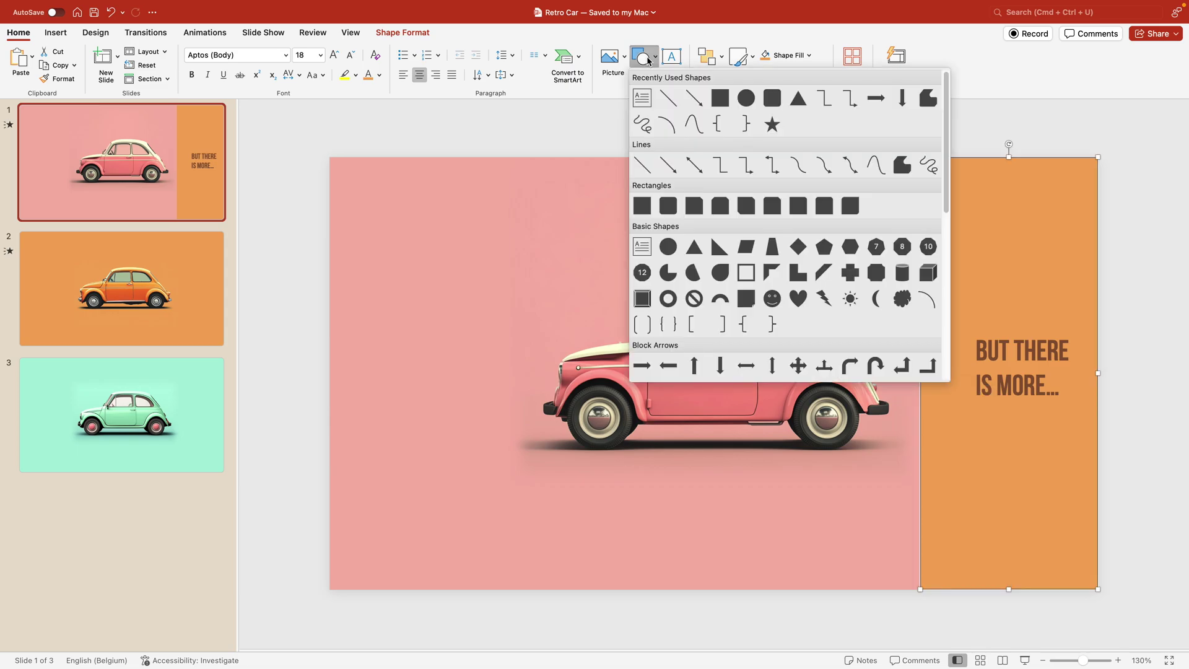
{"action": "left_click", "coordinate": [876, 97]}
{"action": "left_click_drag", "start_coordinate": [944, 258], "coordinate": [955, 367]}
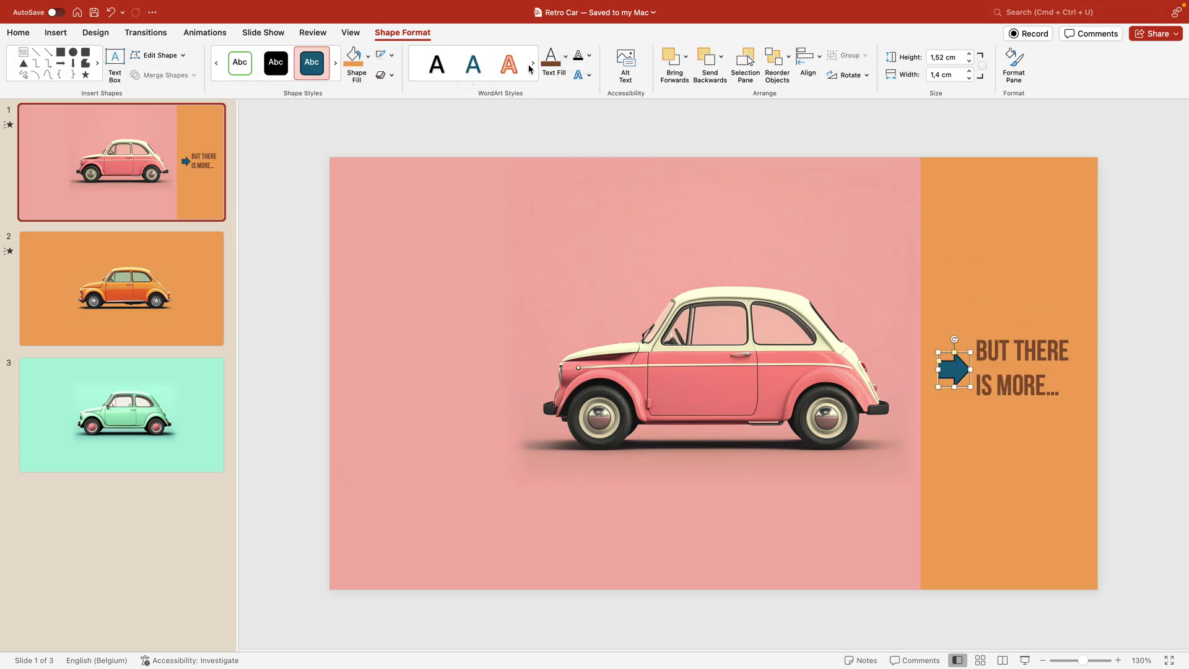
Fill the arrow with the text's dark brown, remove its outline and narrow it to about 1.12 cm.
{"action": "left_click", "coordinate": [369, 61]}
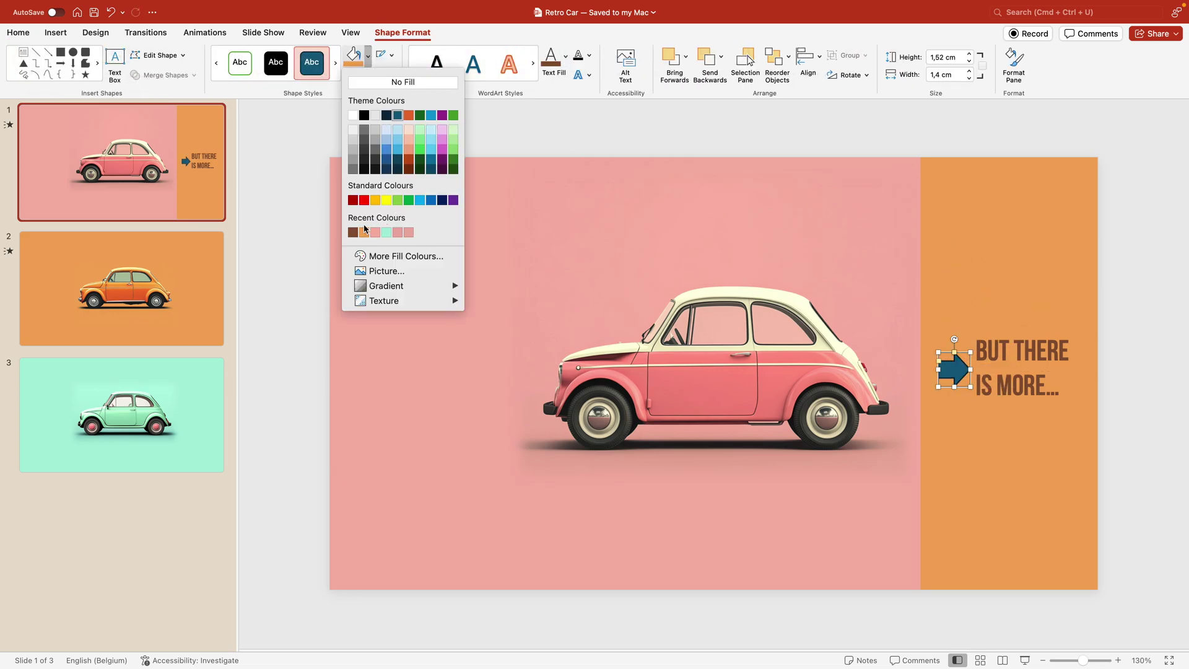
{"action": "left_click", "coordinate": [353, 232]}
{"action": "left_click", "coordinate": [391, 56]}
{"action": "left_click", "coordinate": [407, 78]}
{"action": "left_click_drag", "start_coordinate": [971, 370], "coordinate": [964, 370]}
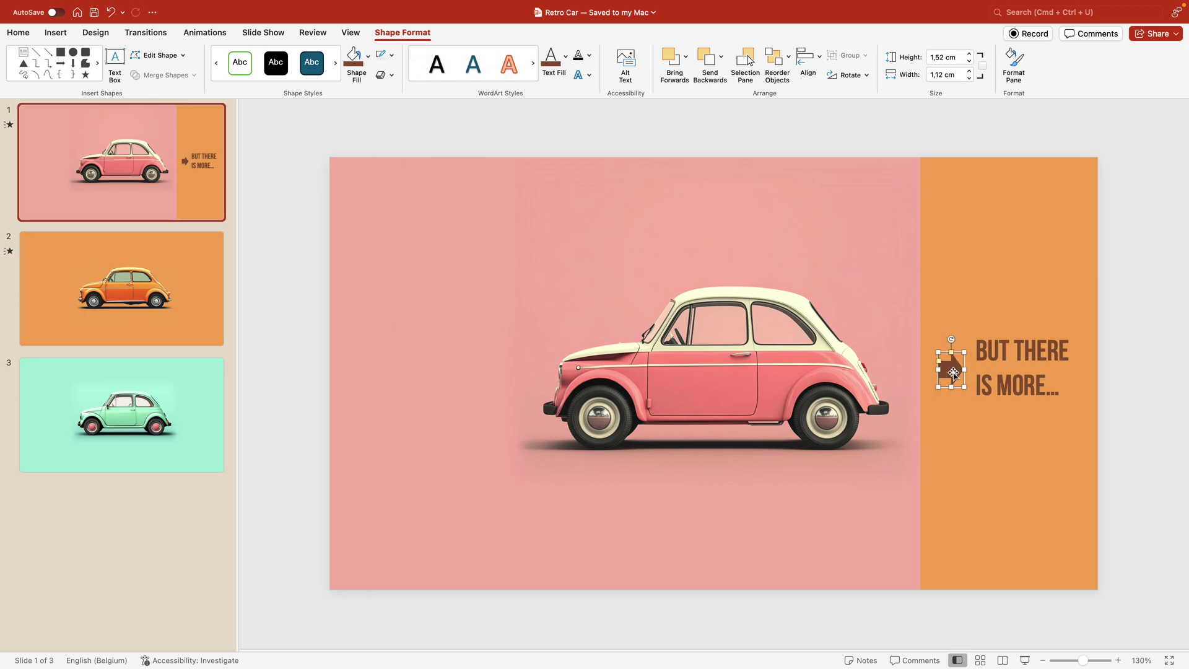
Shift the arrow and text together slightly to the right, and widen the gap between them by moving the arrow left.
{"action": "left_click", "coordinate": [999, 348], "text": "shift"}
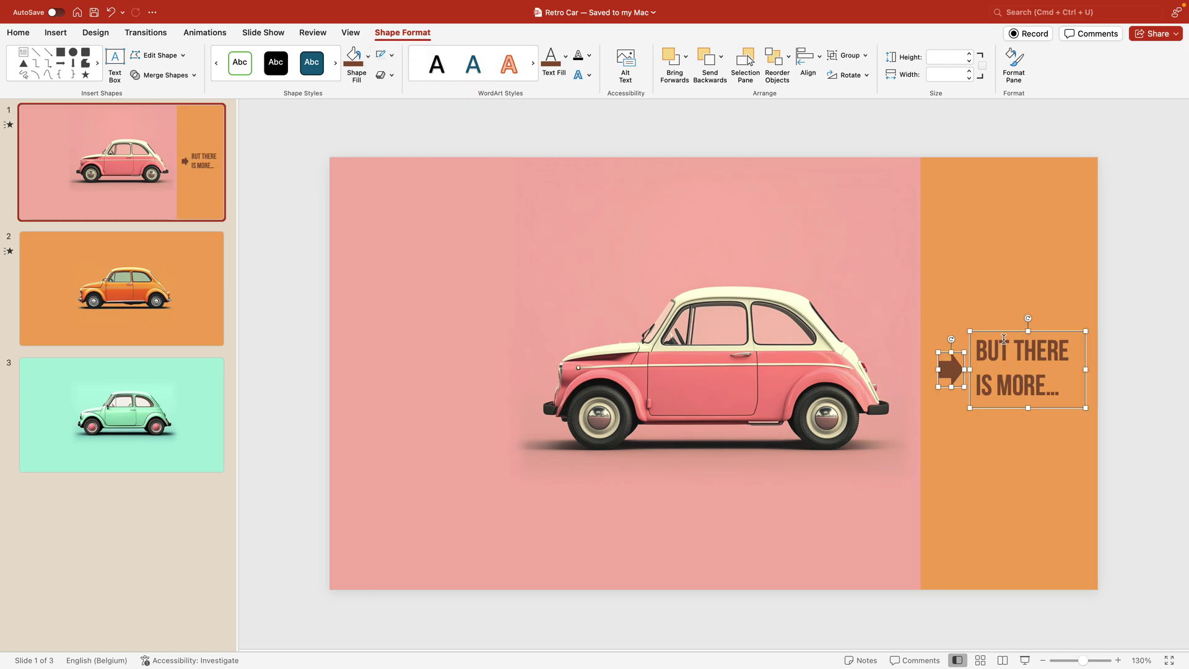
{"action": "left_click_drag", "start_coordinate": [998, 332], "coordinate": [1004, 332]}
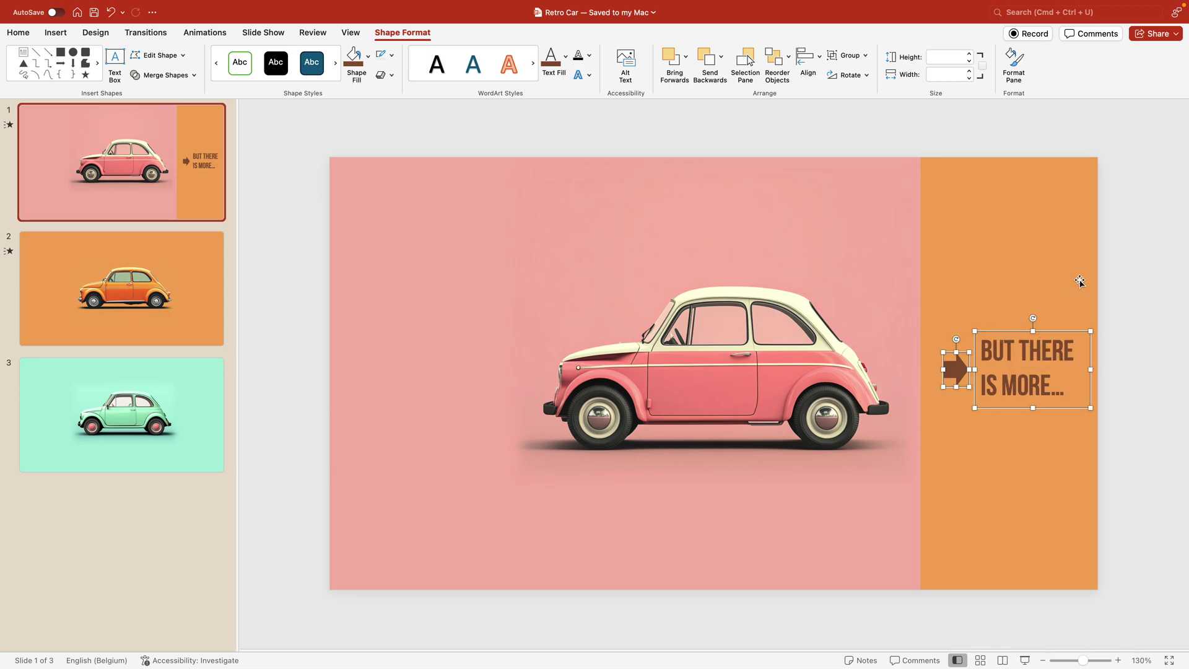
{"action": "left_click", "coordinate": [1137, 316]}
{"action": "left_click_drag", "start_coordinate": [964, 376], "coordinate": [956, 377]}
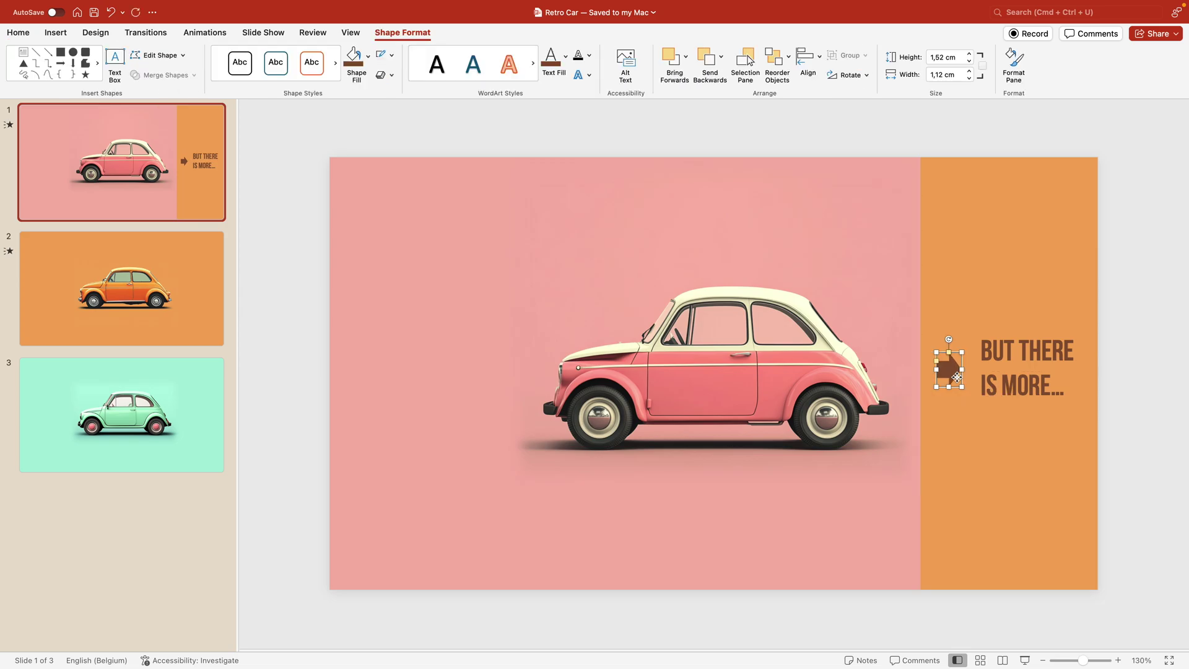
{"action": "left_click", "coordinate": [946, 149]}
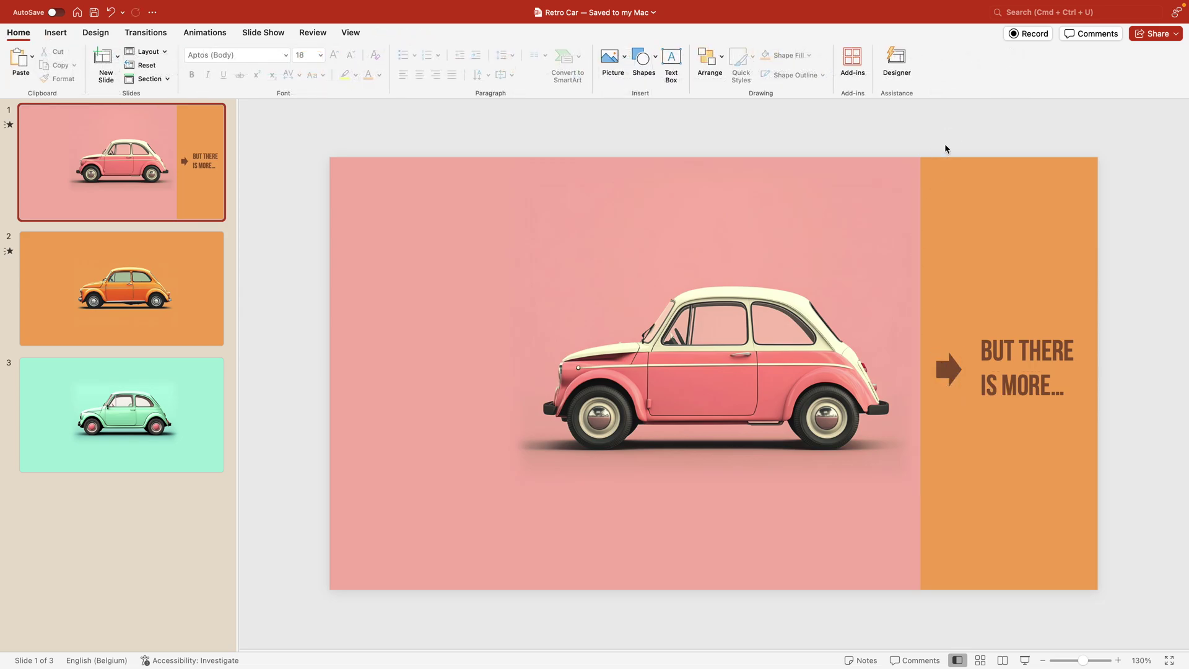
Group the arrow with the text, and group the result with the orange rectangle.
{"action": "left_click", "coordinate": [973, 370]}
{"action": "left_click", "coordinate": [1037, 339], "text": "shift"}
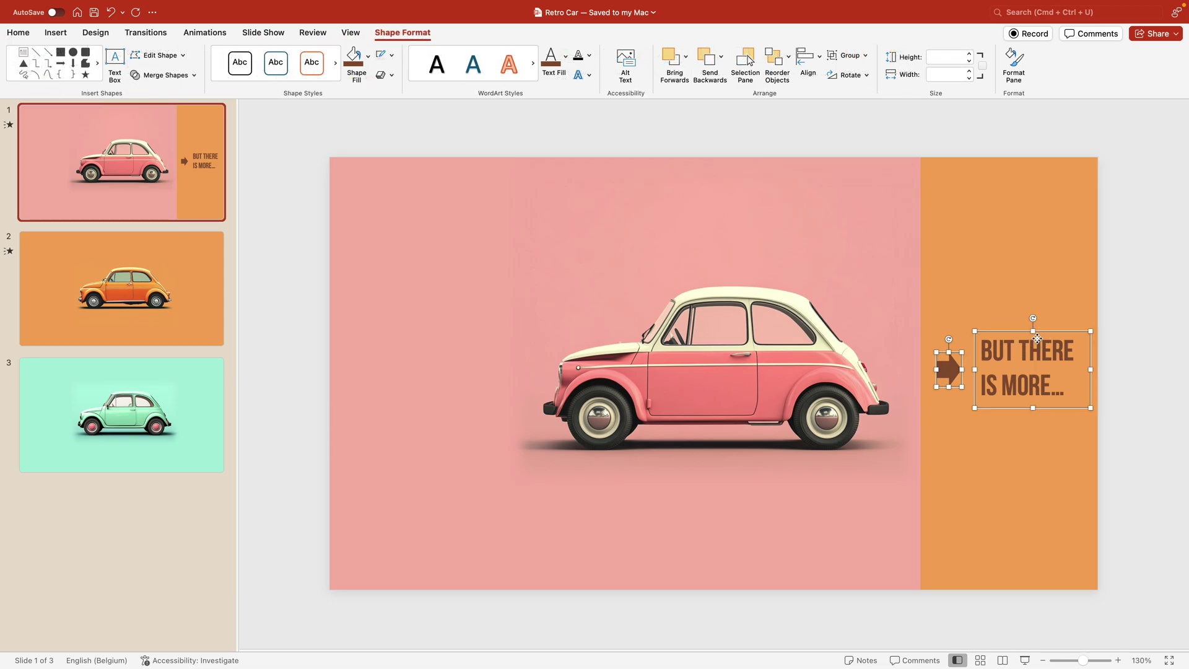
{"action": "key", "text": "super+alt+g"}
{"action": "left_click", "coordinate": [1053, 257], "text": "shift"}
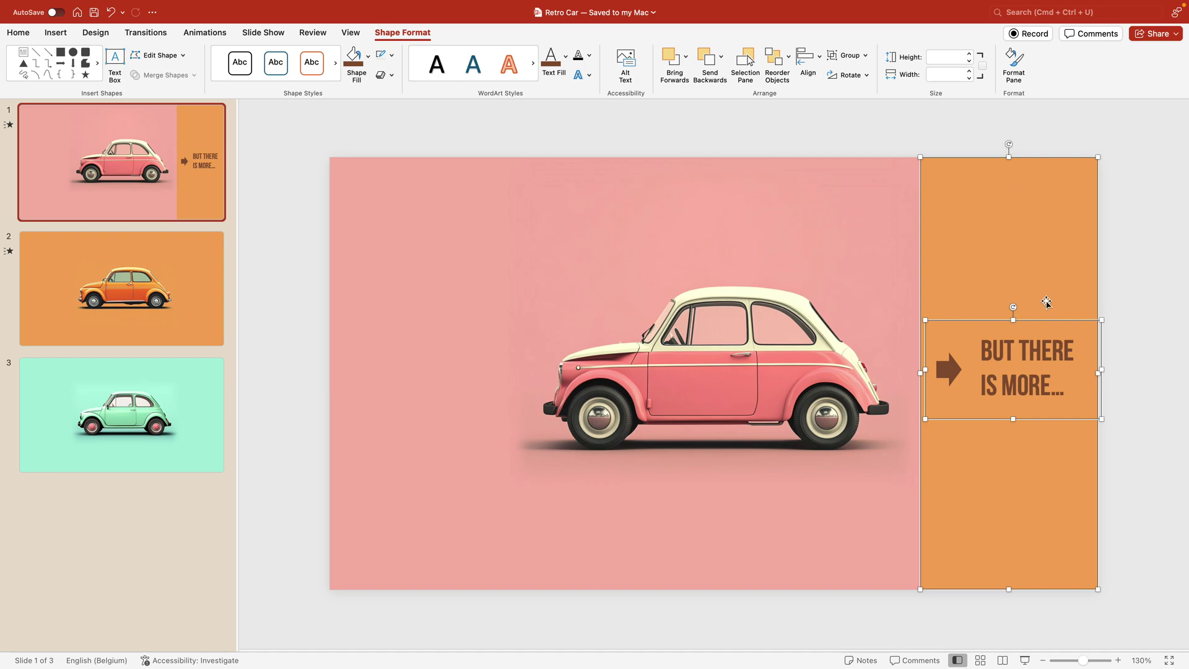
{"action": "left_click", "coordinate": [1131, 296]}
Try moving the grouped orange panel to the right and undo the move.
{"action": "scroll", "coordinate": [1131, 292], "scroll_direction": "down", "scroll_amount": 1}
{"action": "left_click_drag", "start_coordinate": [991, 279], "coordinate": [1043, 273]}
{"action": "key", "text": "super+z"}
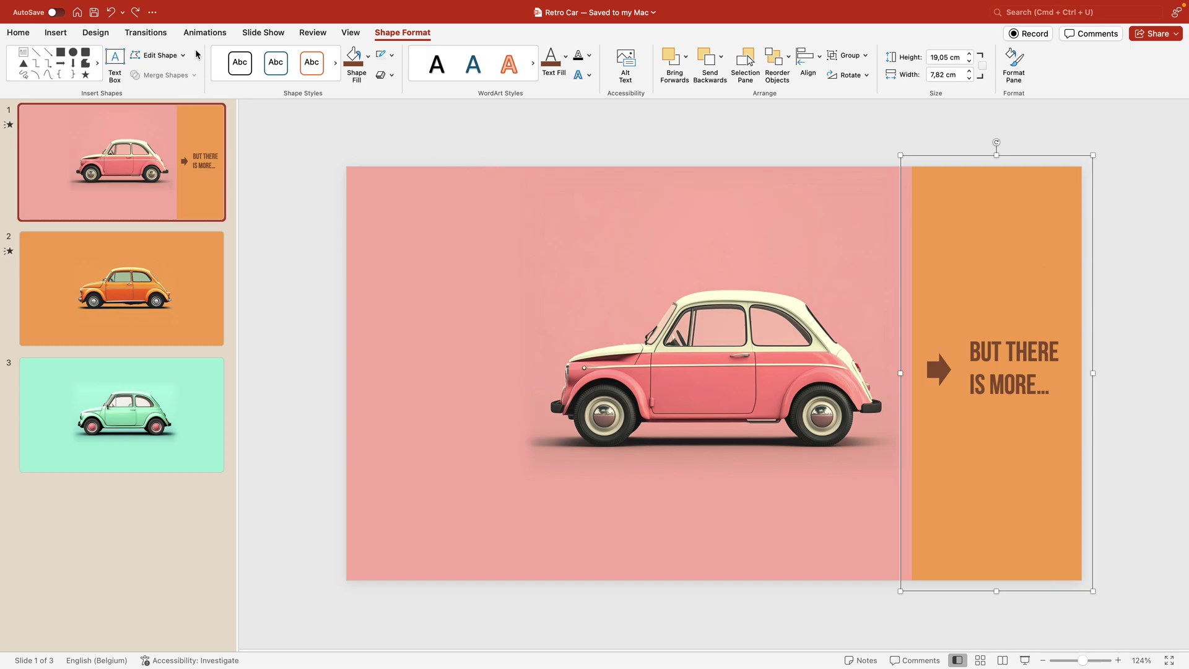
Apply a Fly In entrance animation from the right to the grouped orange panel and open the slide's animation list.
{"action": "left_click", "coordinate": [205, 33]}
{"action": "left_click", "coordinate": [237, 64]}
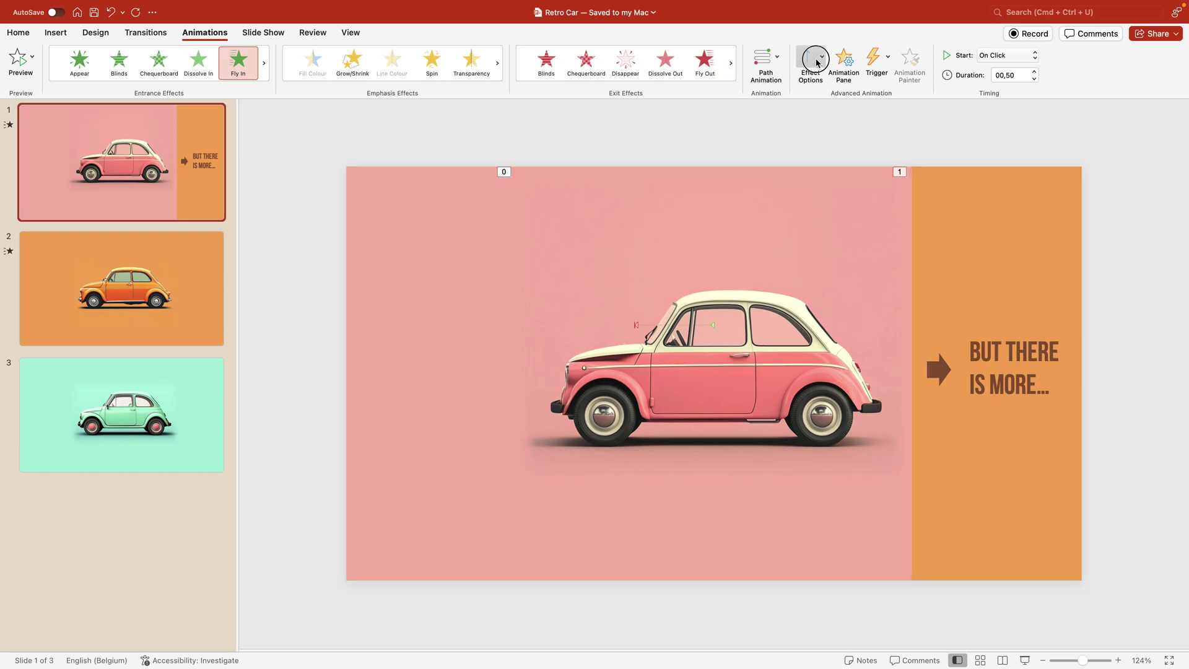
{"action": "left_click", "coordinate": [817, 62]}
{"action": "left_click", "coordinate": [842, 218]}
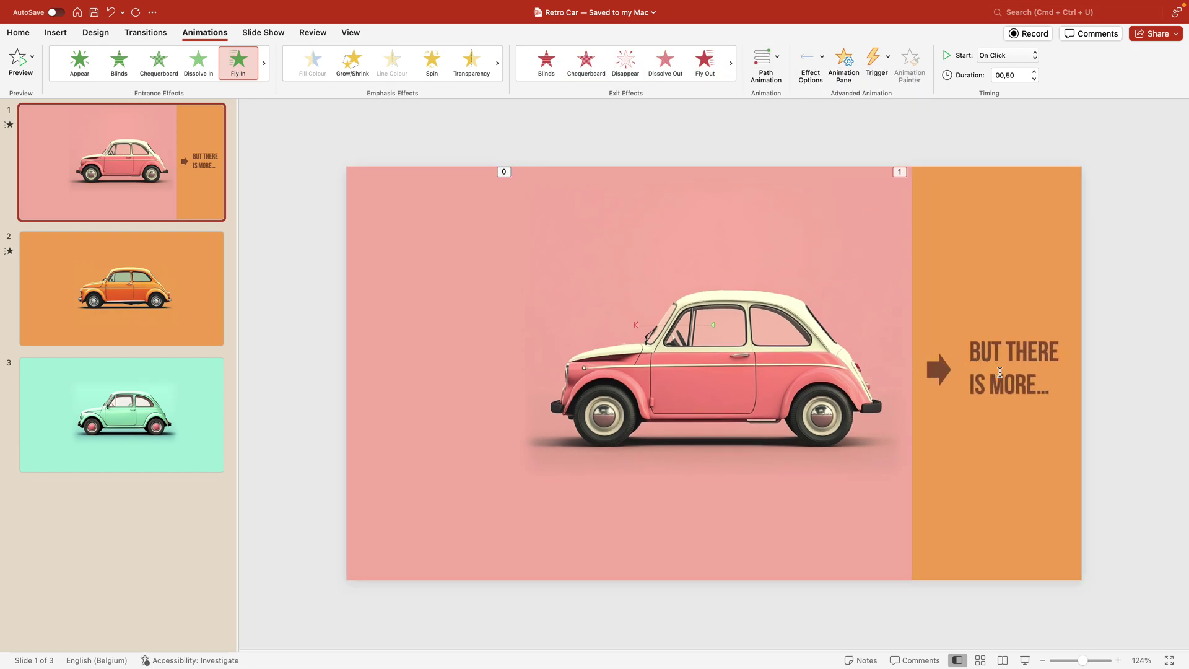
{"action": "left_click", "coordinate": [857, 65]}
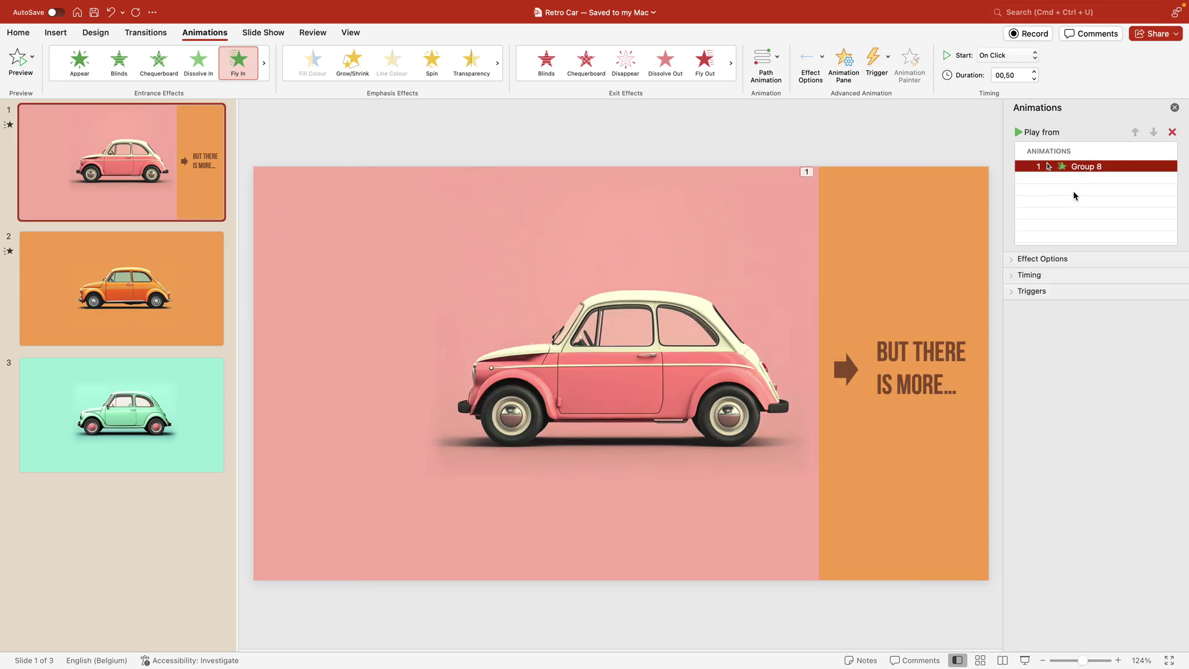
Enable Smooth End for the orange panel's Fly In animation and set its duration to 0,75 seconds.
{"action": "left_click", "coordinate": [1028, 260]}
{"action": "left_click", "coordinate": [1013, 395]}
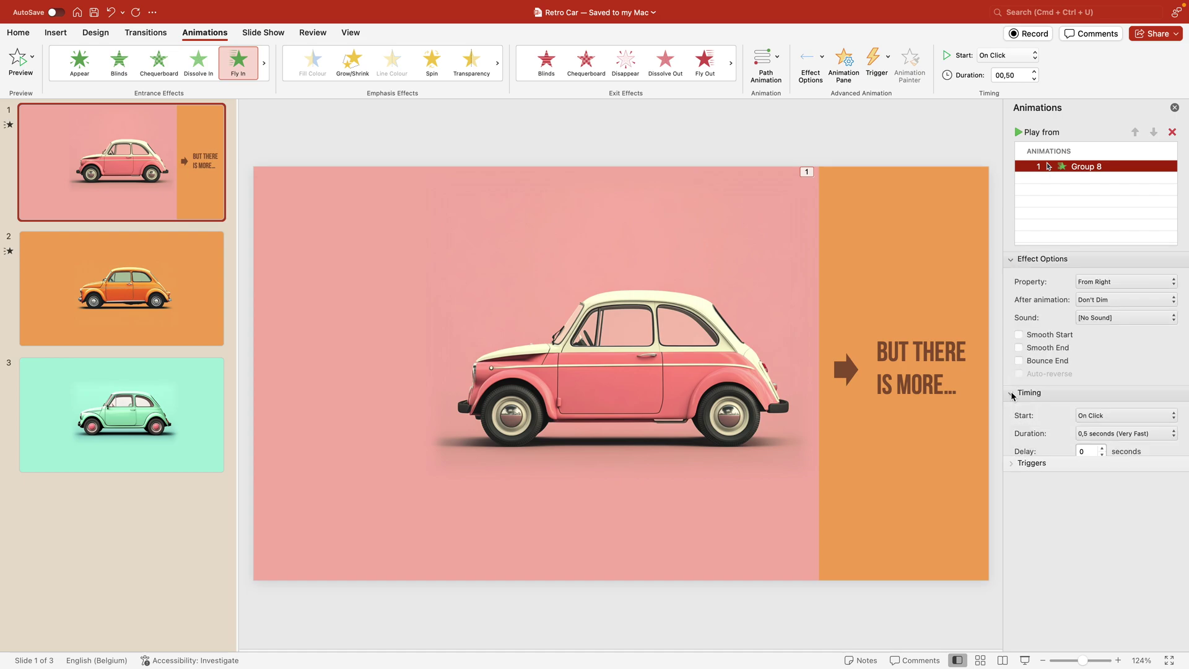
{"action": "left_click", "coordinate": [1019, 347]}
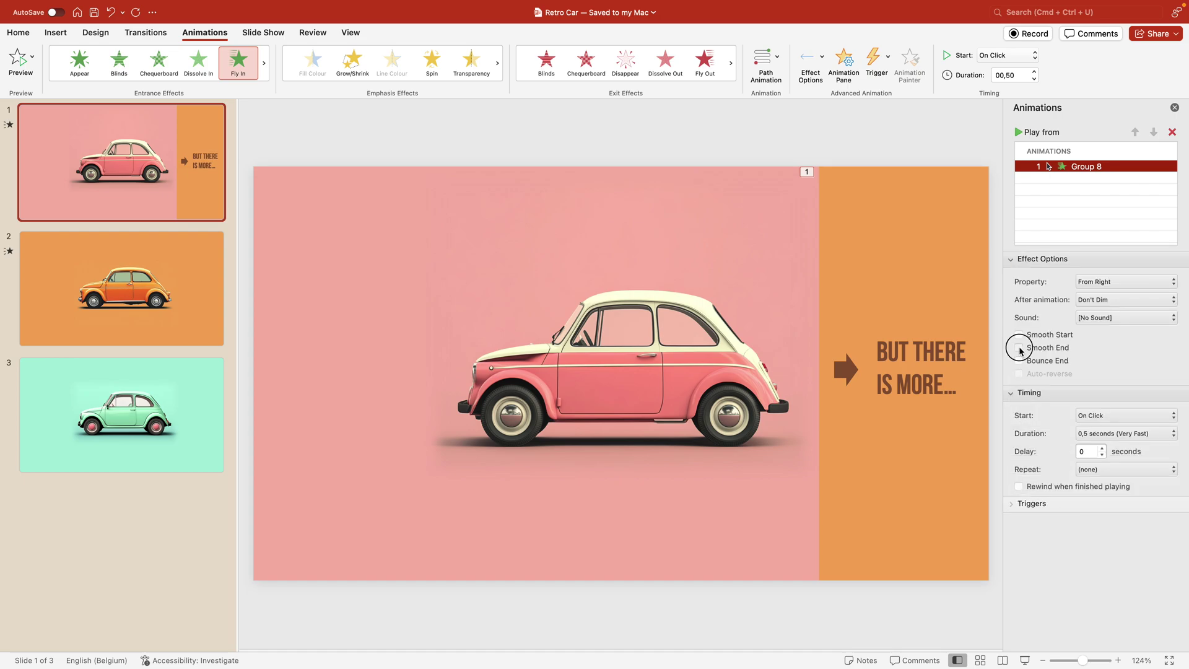
{"action": "left_click", "coordinate": [1141, 433]}
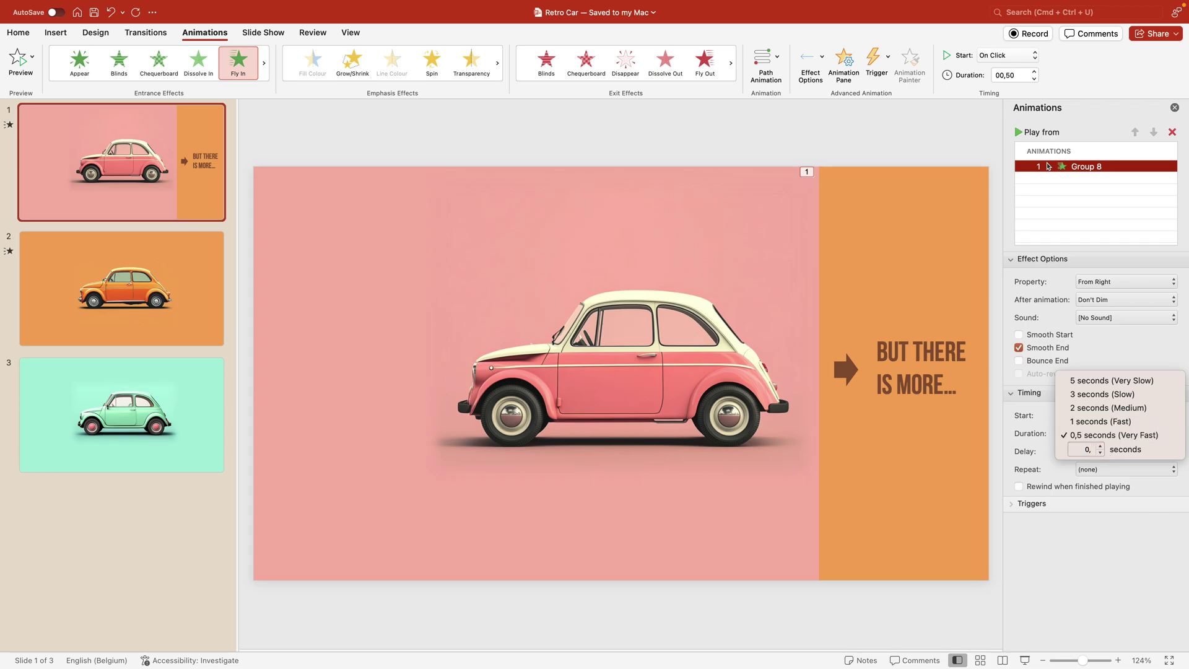
{"action": "key", "text": "Return"}
{"action": "left_click", "coordinate": [1044, 462]}
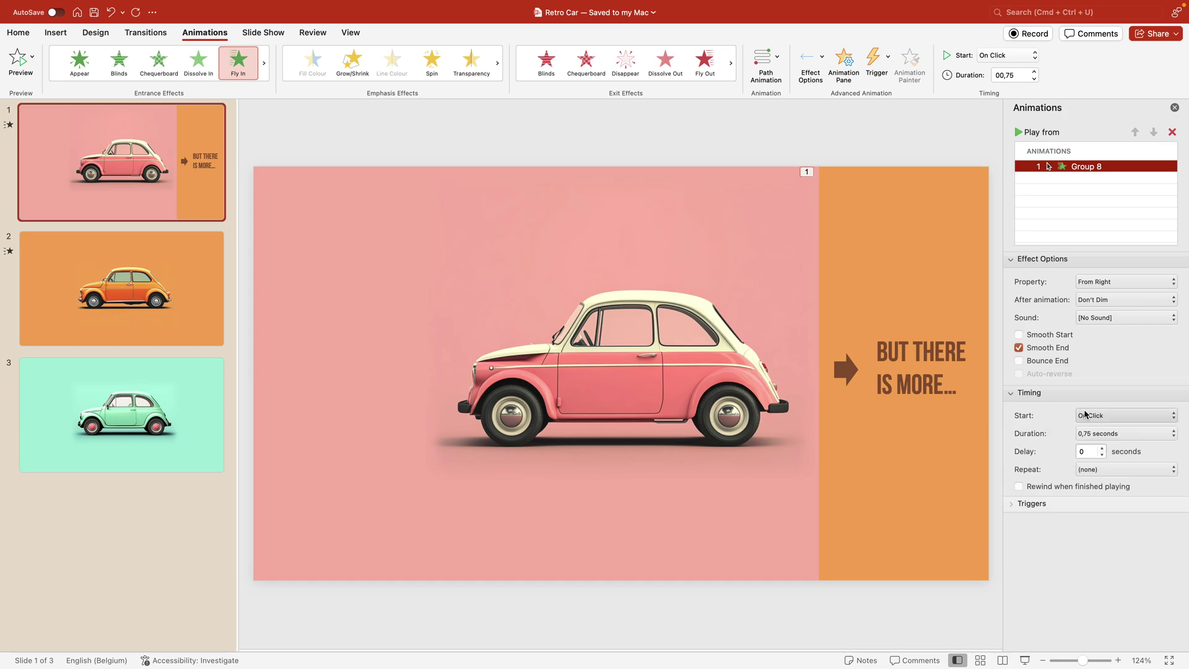
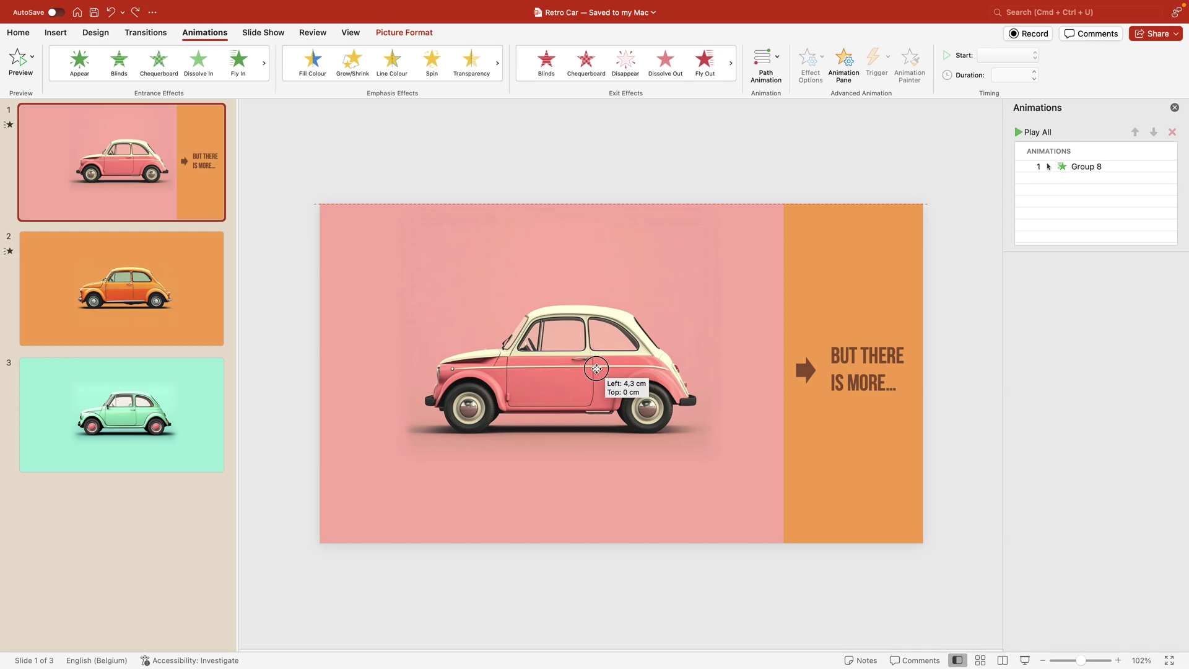
Try moving the pink car picture left to balance the slide and undo the move.
{"action": "left_click", "coordinate": [699, 172]}
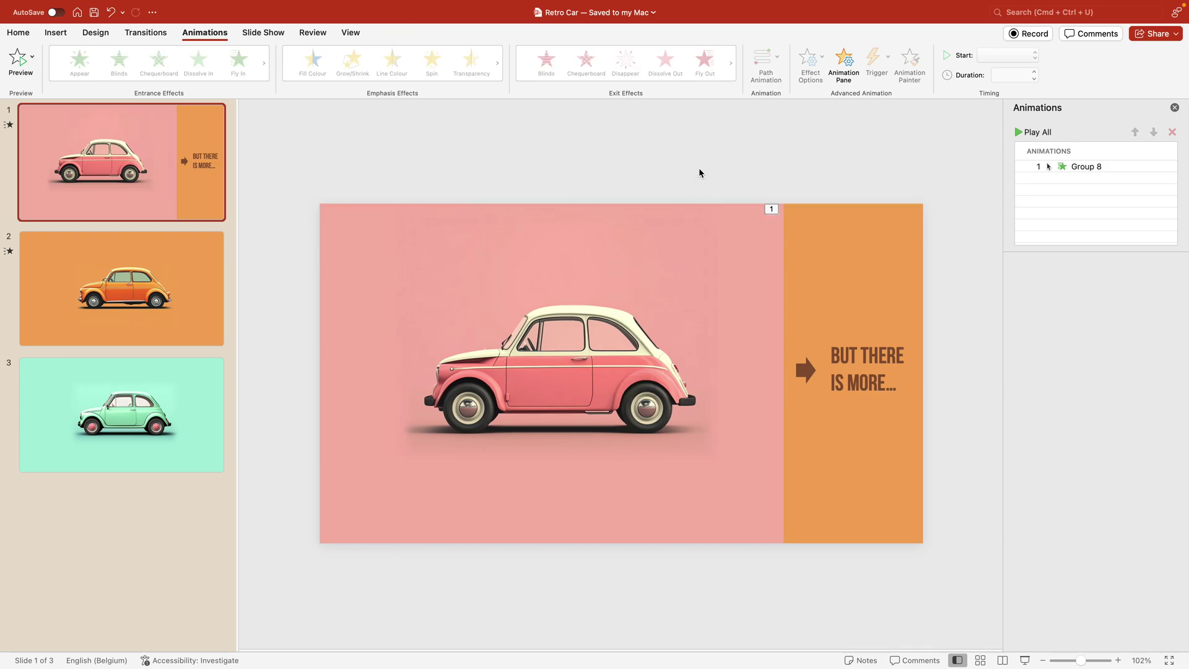
{"action": "key", "text": "super+z"}
{"action": "scroll", "coordinate": [728, 306], "scroll_direction": "up", "scroll_amount": 2}
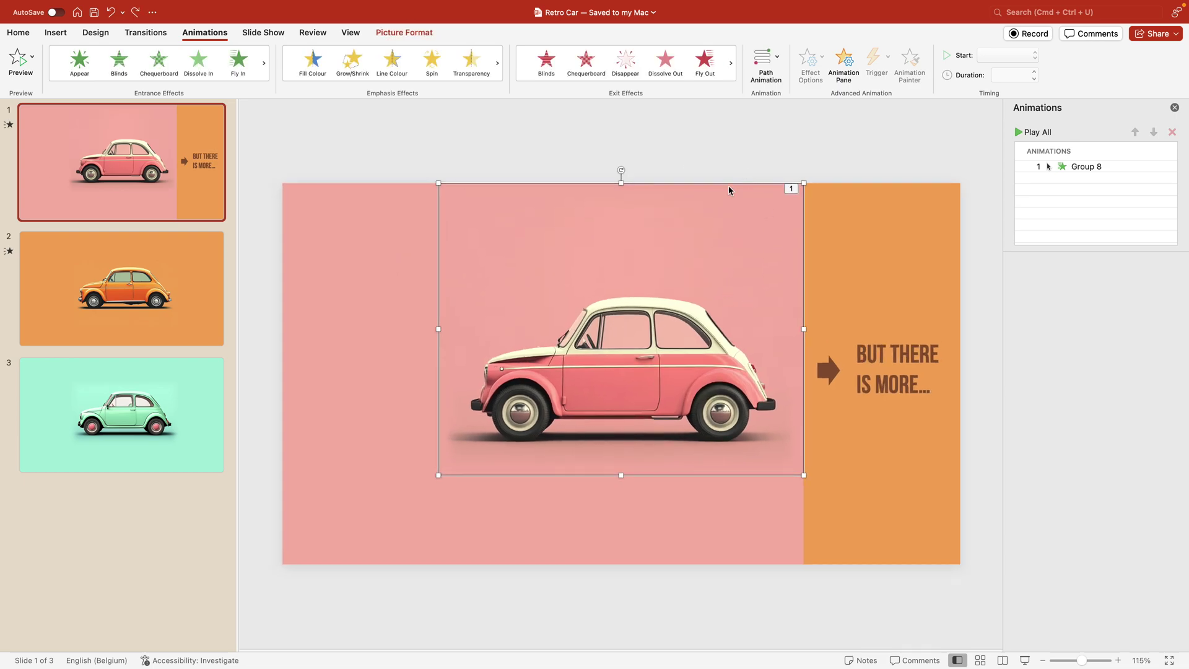
Add a straight-line motion path to the pink car picture and place its end point horizontally to the left of the start.
{"action": "left_click", "coordinate": [775, 67]}
{"action": "left_click", "coordinate": [819, 188]}
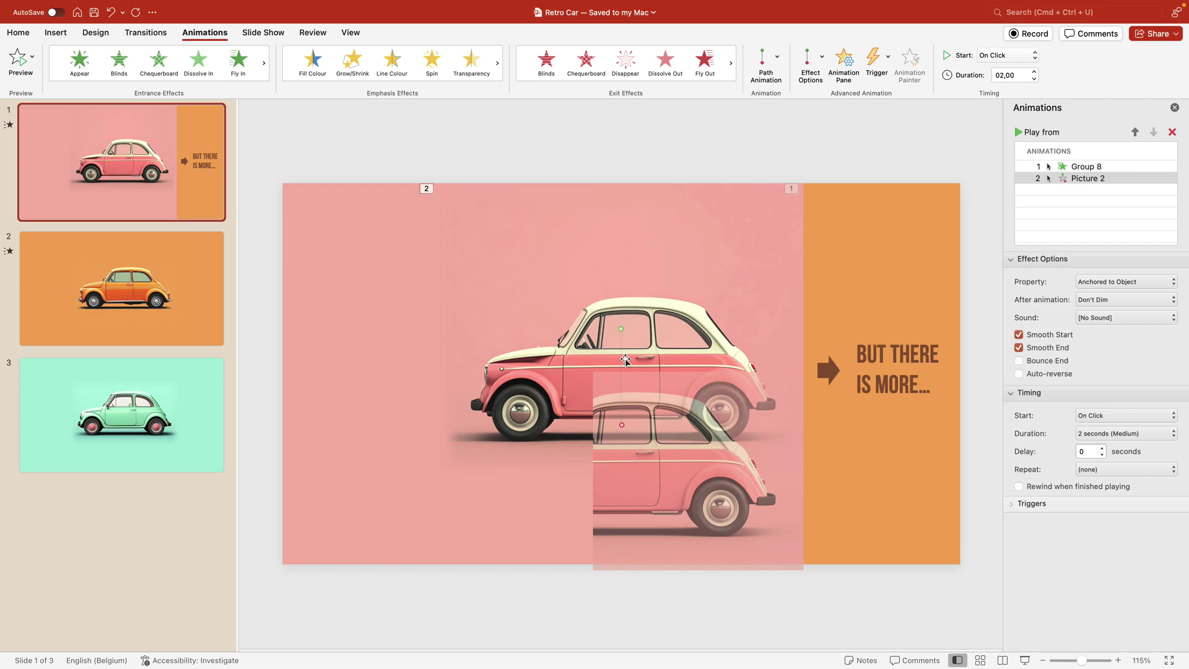
{"action": "mouse_move", "coordinate": [622, 424]}
{"action": "left_mouse_down"}
{"action": "mouse_move", "coordinate": [584, 418]}
{"action": "mouse_move", "coordinate": [541, 377]}
{"action": "mouse_move", "coordinate": [536, 330]}
{"action": "left_mouse_up"}
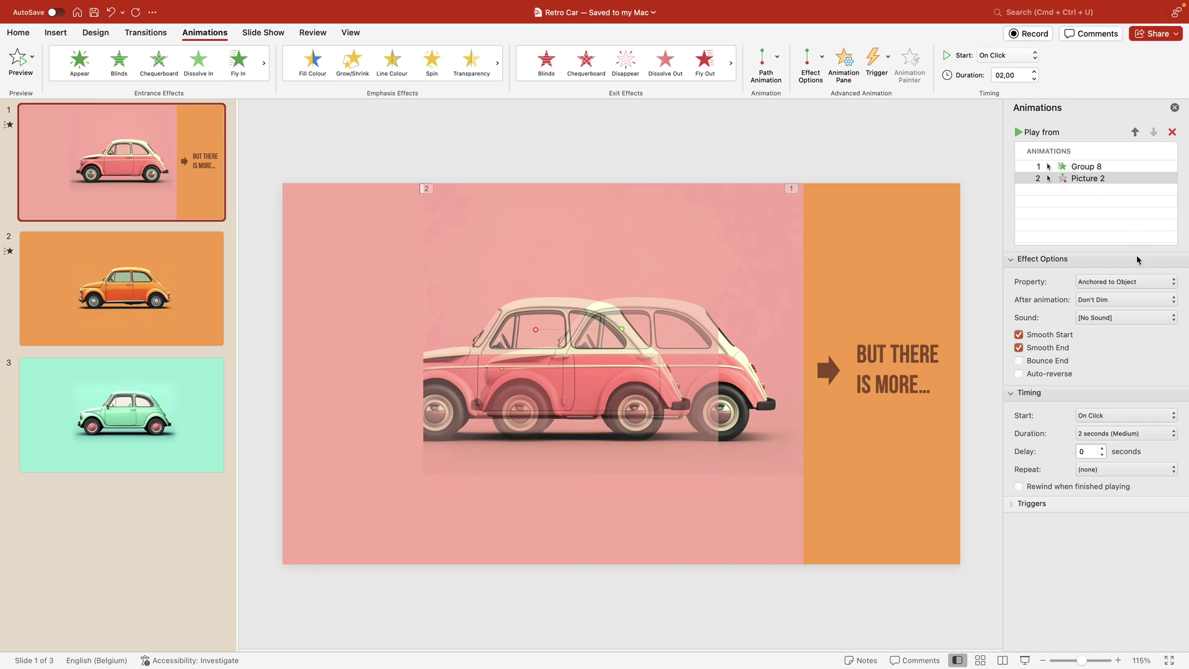
Disable Smooth Start on the pink car's motion path and set it to start With Previous.
{"action": "left_click", "coordinate": [1084, 181]}
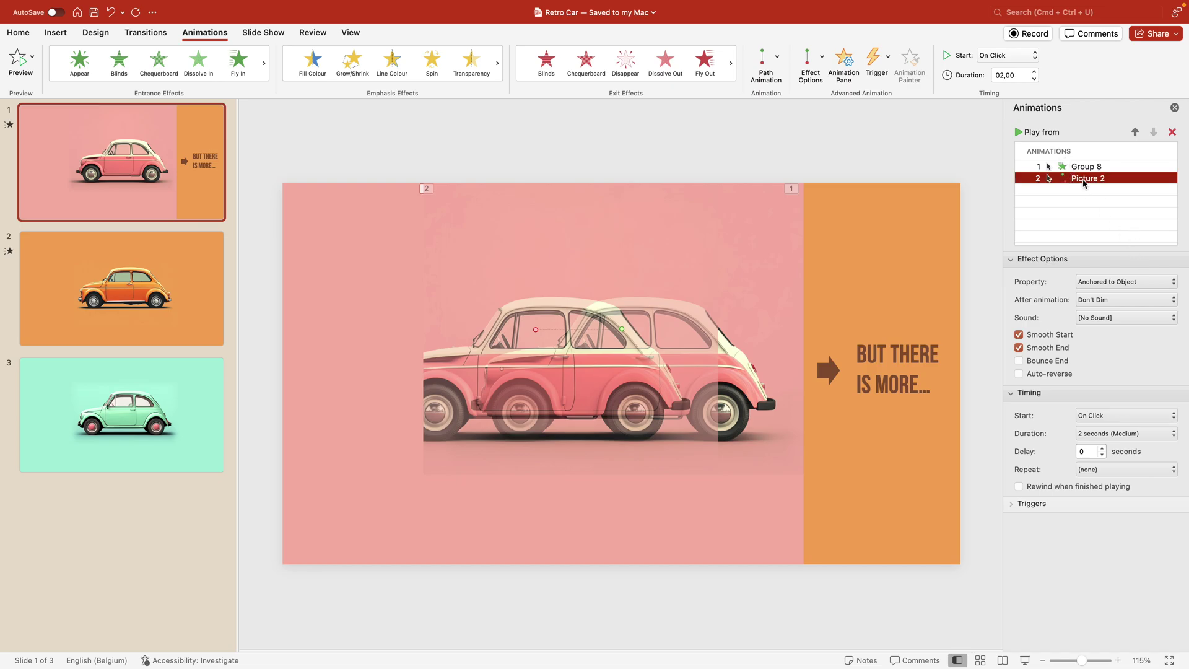
{"action": "left_click", "coordinate": [1035, 335]}
{"action": "left_click", "coordinate": [1127, 416]}
{"action": "left_click", "coordinate": [1128, 416]}
{"action": "left_click", "coordinate": [1130, 416]}
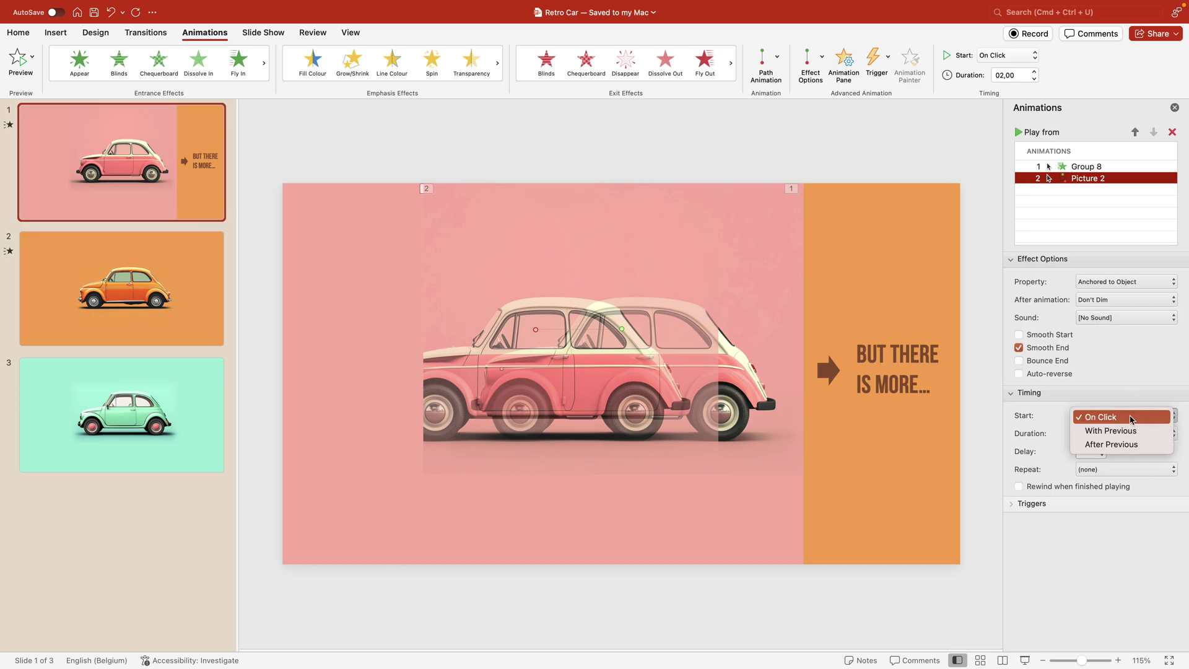
{"action": "left_click", "coordinate": [1128, 431]}
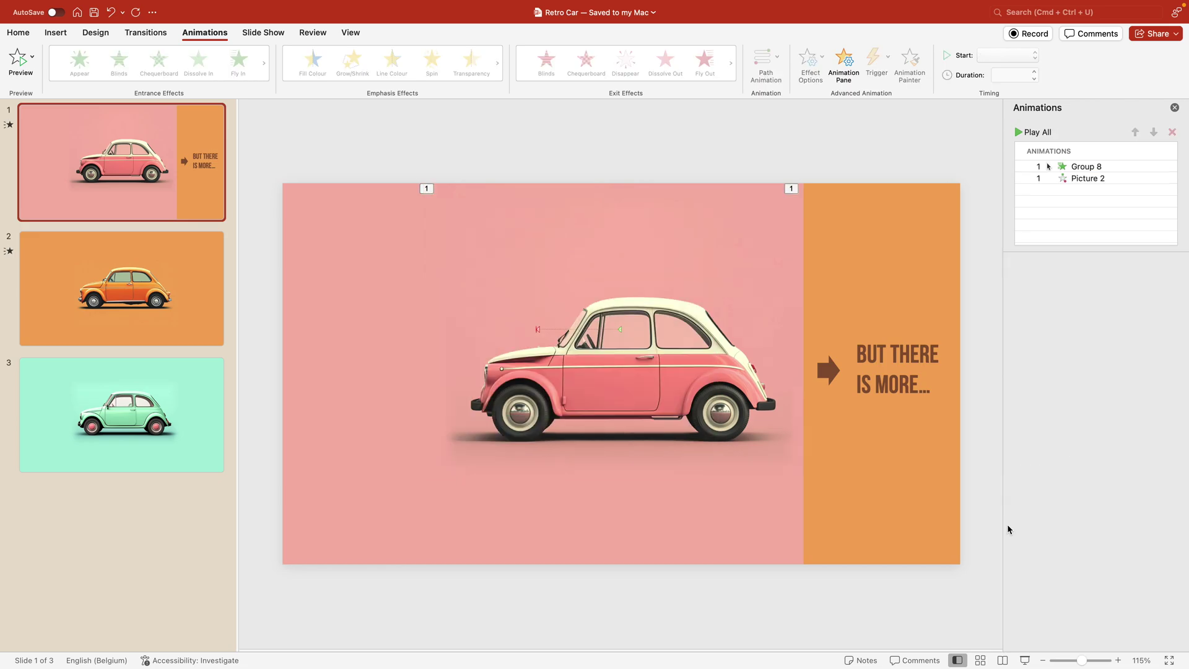
Play slide 1 full screen to check how the panel and car animations run together, and exit the show.
{"action": "left_click", "coordinate": [1030, 663]}
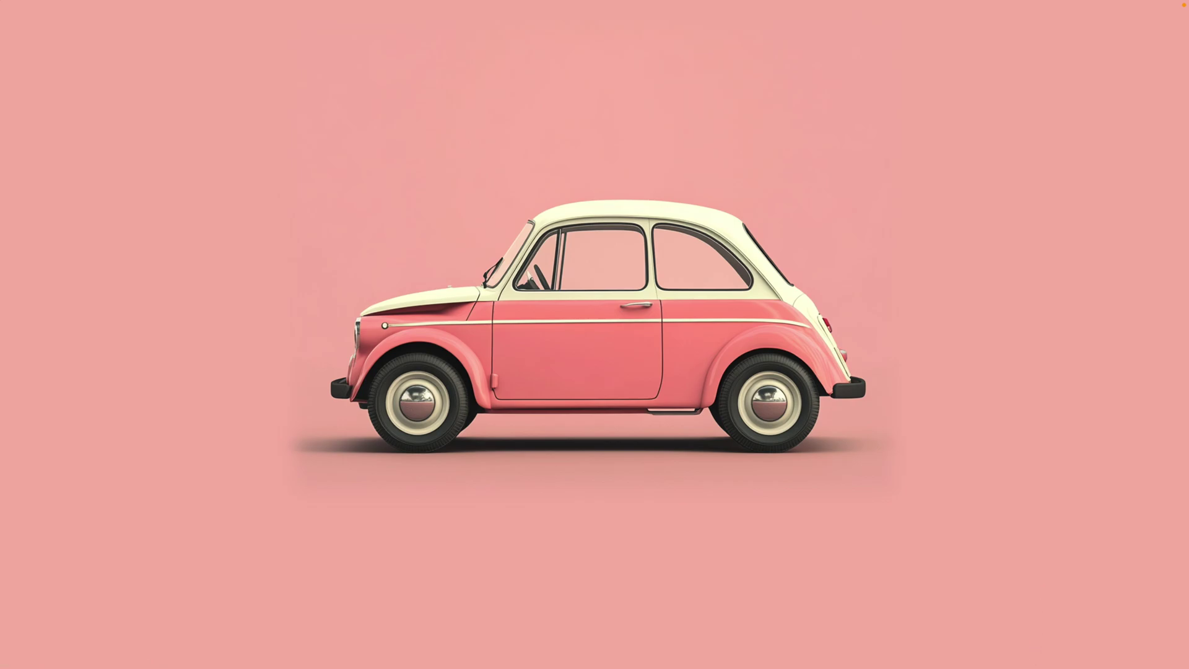
{"action": "key", "text": "Right"}
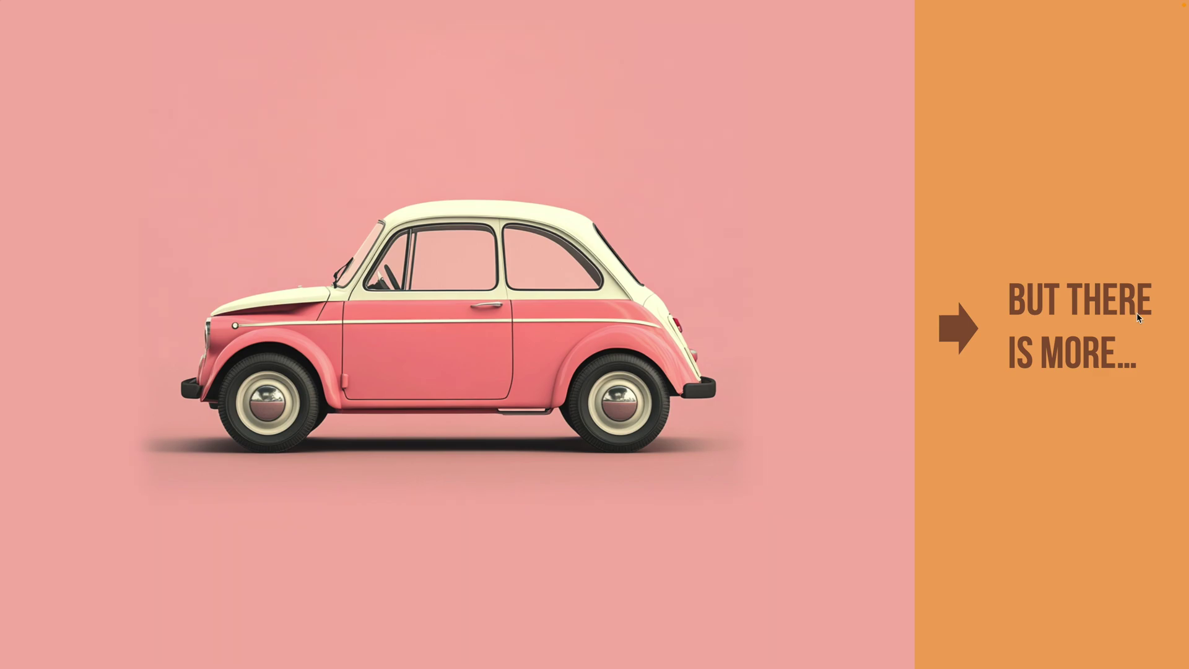
{"action": "key", "text": "Escape"}
Set the duration of the pink car's motion path to 0,75 seconds to match the panel's Fly In animation.
{"action": "left_click", "coordinate": [1078, 180]}
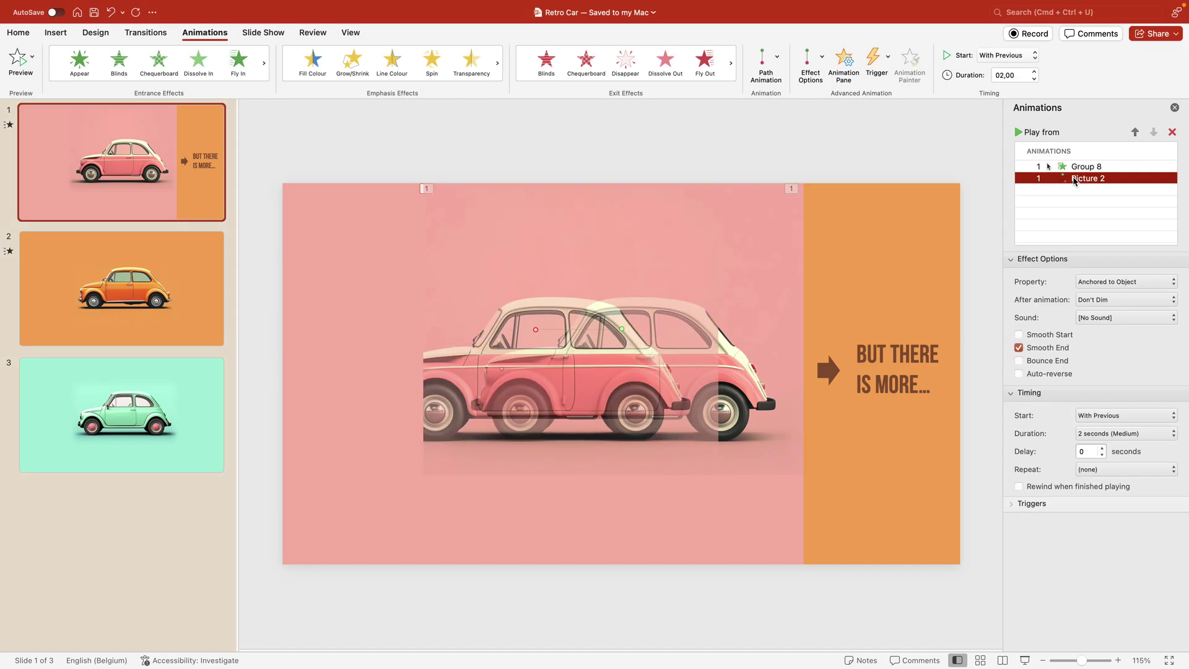
{"action": "left_click", "coordinate": [1083, 168]}
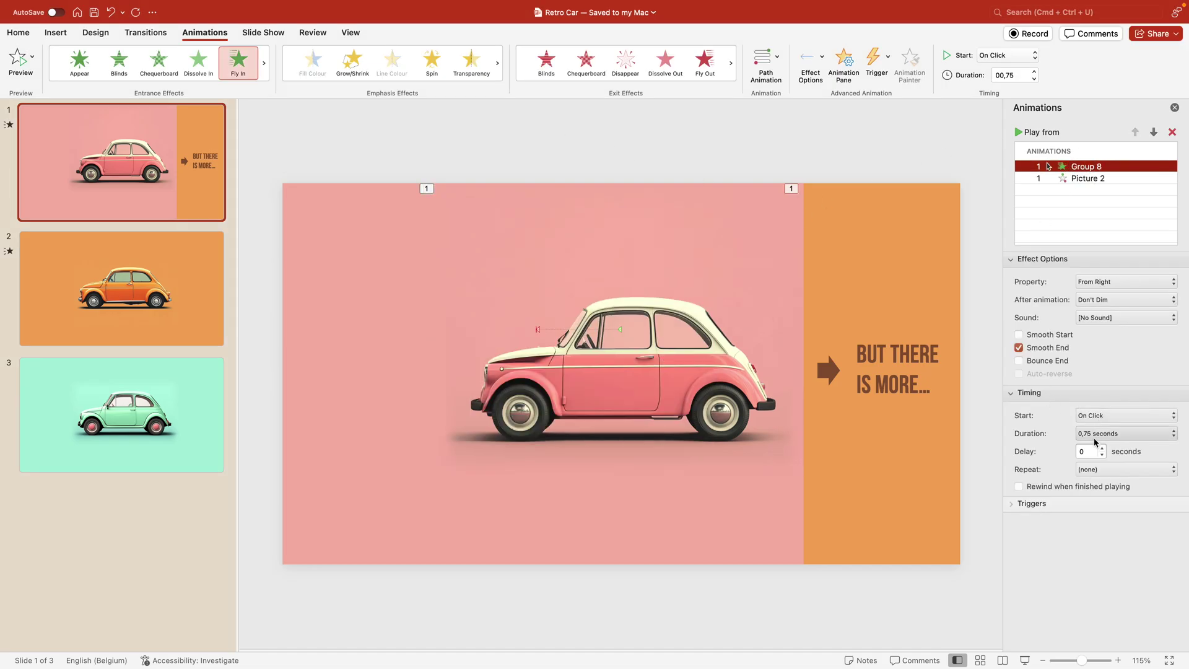
{"action": "left_click", "coordinate": [1078, 179]}
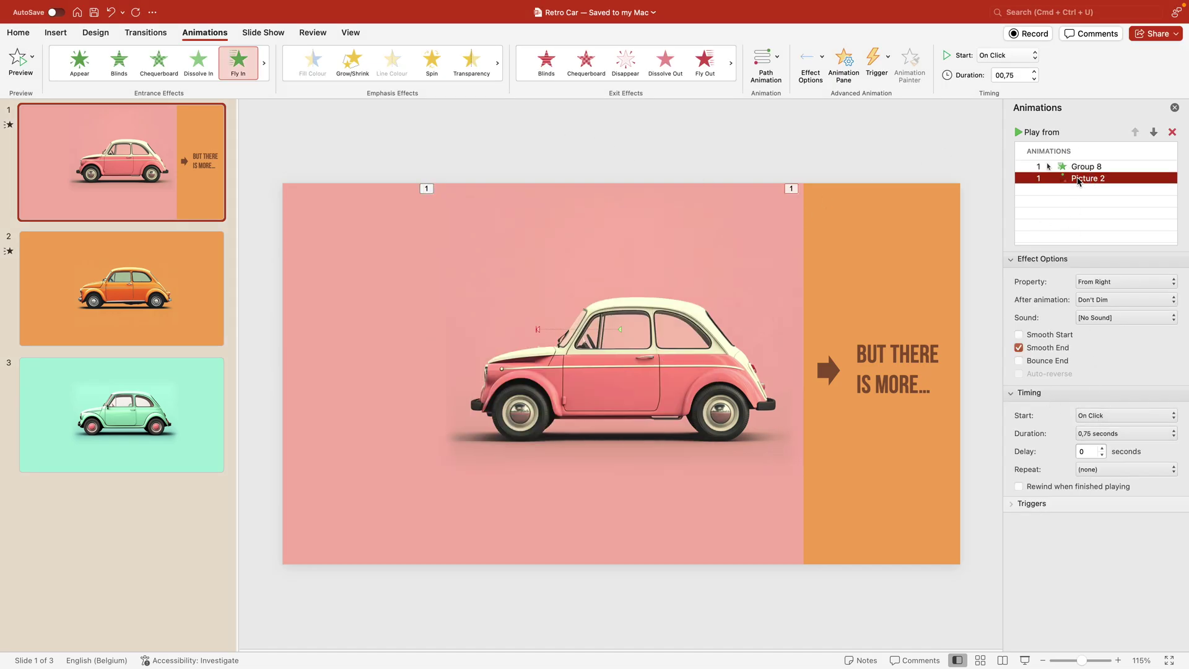
{"action": "left_click", "coordinate": [1118, 433]}
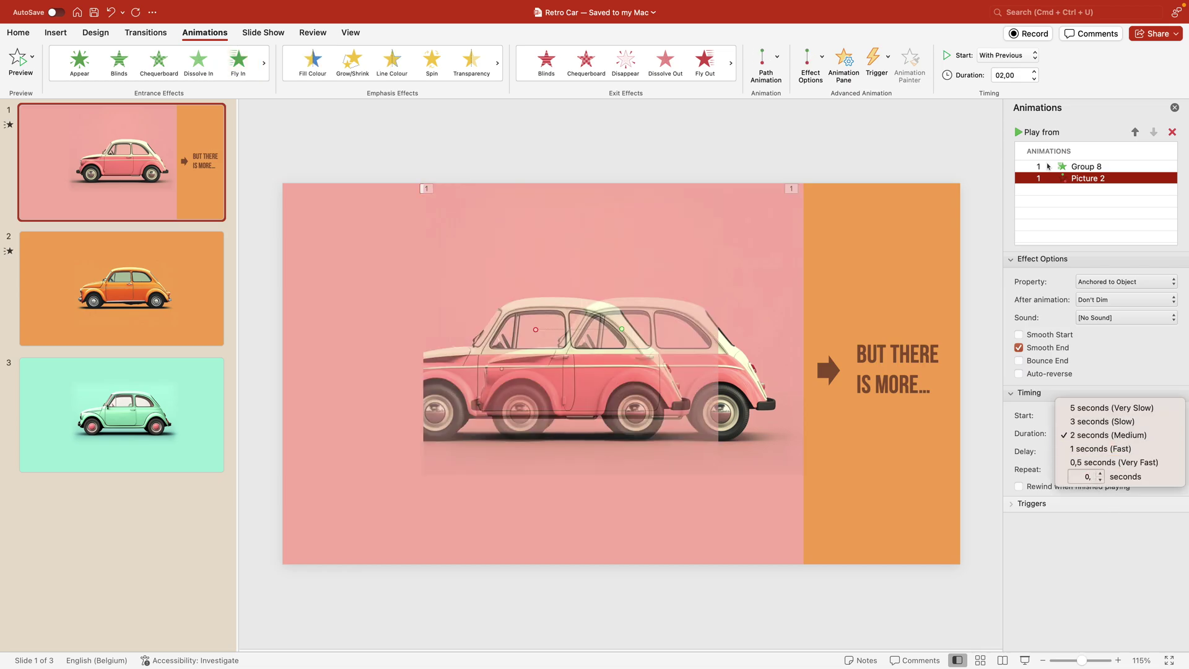
{"action": "type", "text": "0,75"}
{"action": "key", "text": "Return"}
{"action": "left_click", "coordinate": [991, 549]}
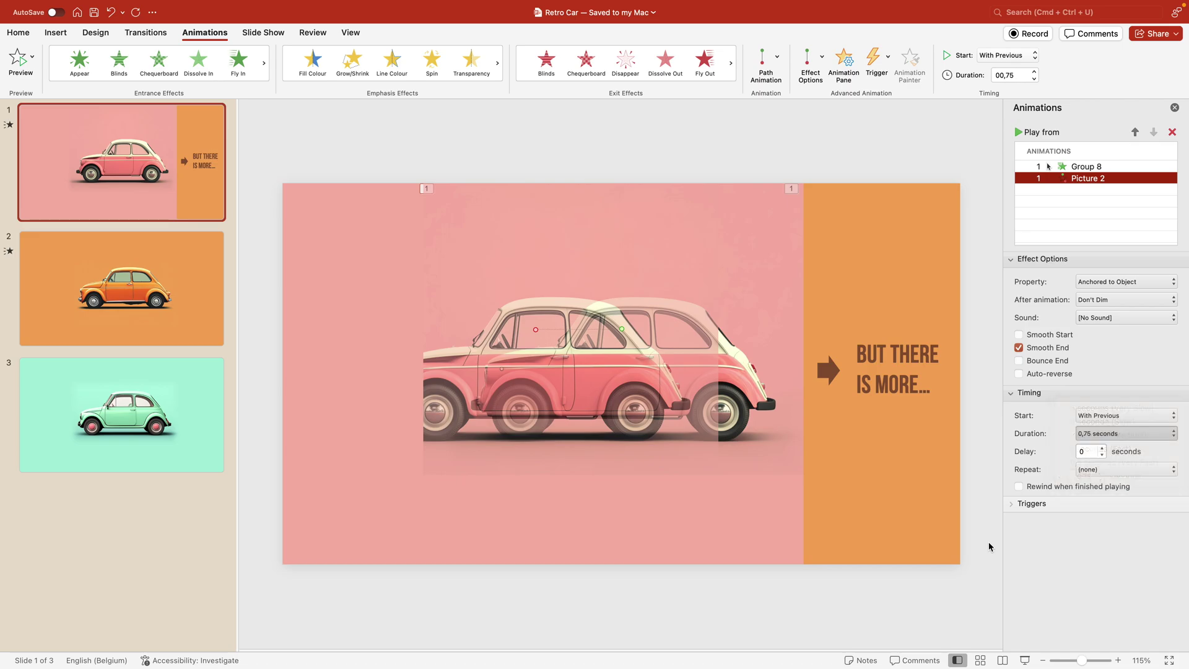
Replay slide 1 in the slide show to check the synchronised animation timing, and return to editing.
{"action": "left_click", "coordinate": [1026, 659]}
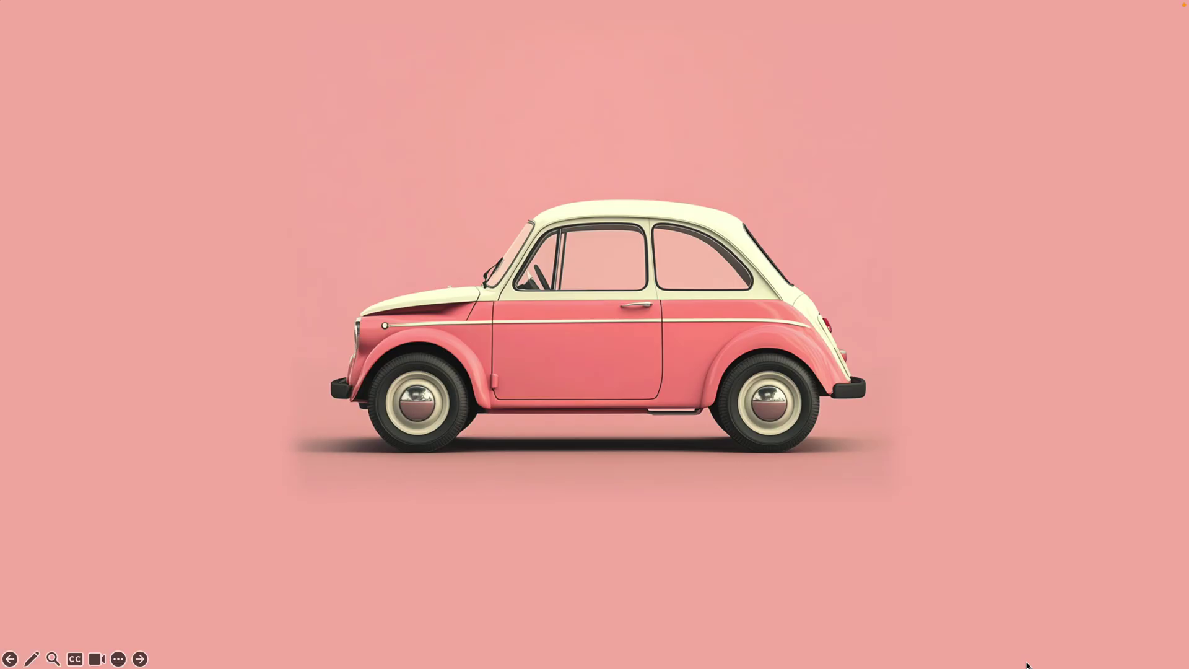
{"action": "left_click", "coordinate": [1027, 666]}
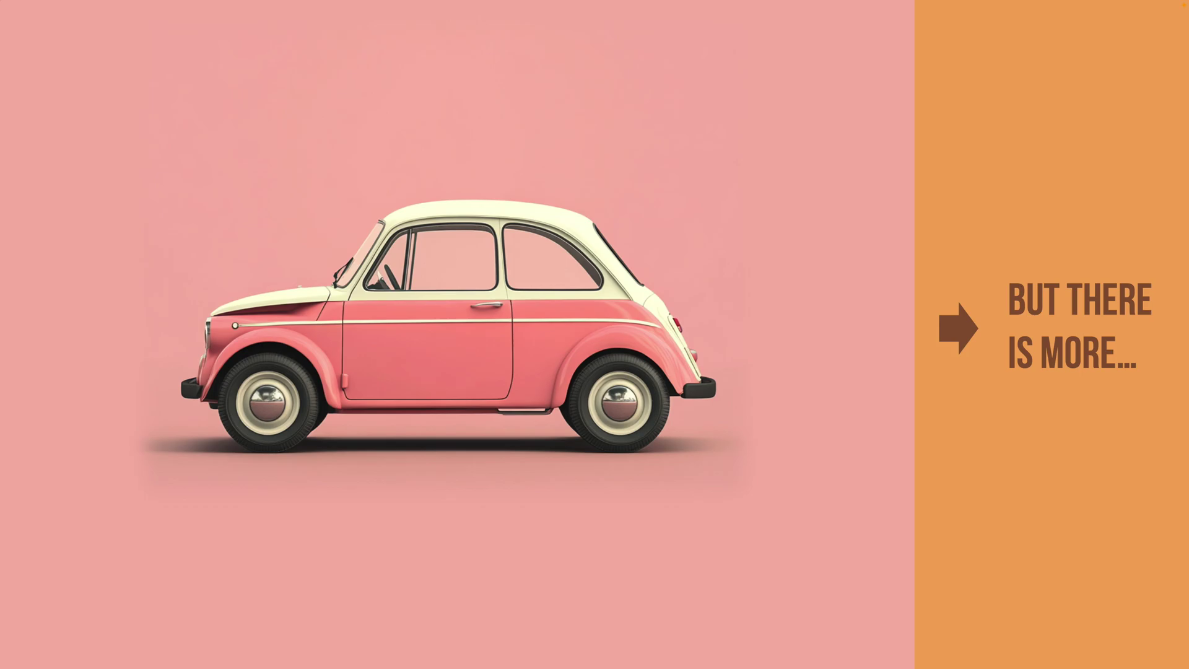
{"action": "key", "text": "Escape"}
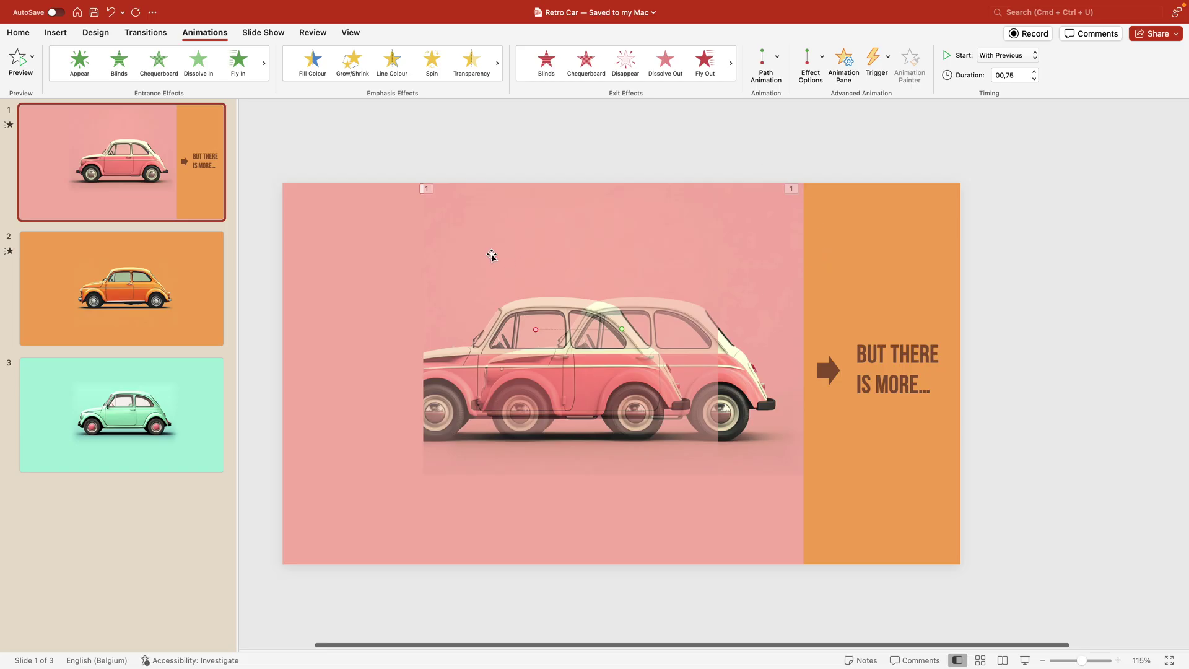
Copy the grouped "BUT THERE IS MORE..." panel from slide 1 and paste it onto slide 2.
{"action": "left_click", "coordinate": [893, 270]}
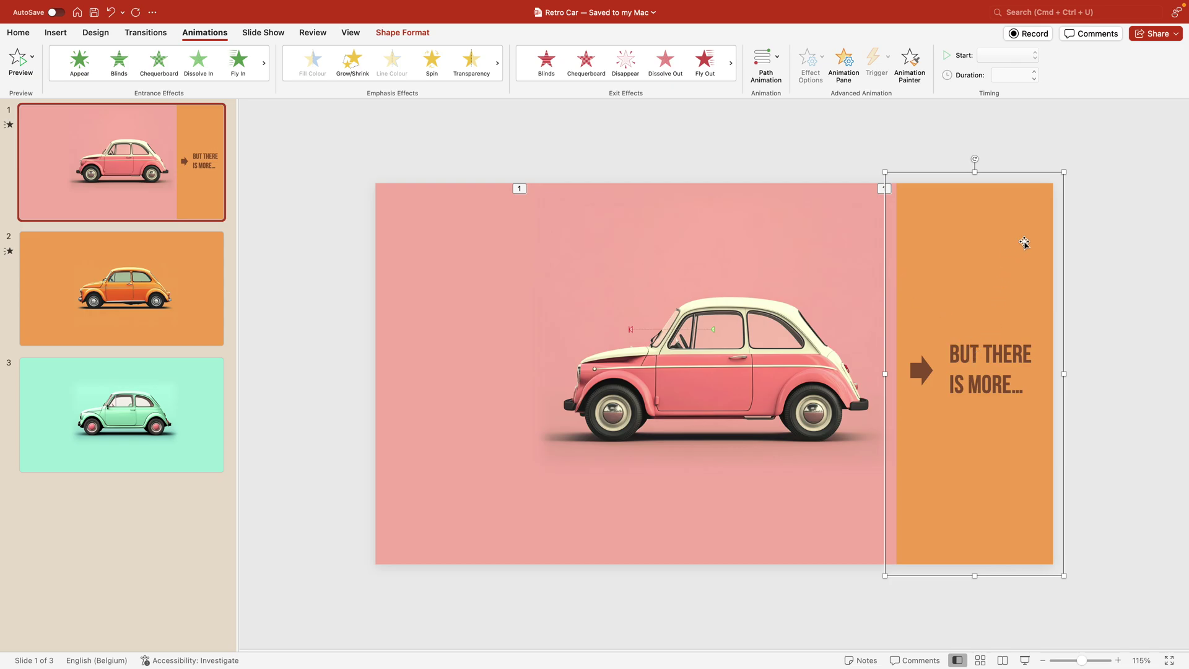
{"action": "left_click", "coordinate": [1092, 252]}
{"action": "left_click", "coordinate": [1034, 252]}
{"action": "left_click", "coordinate": [207, 295]}
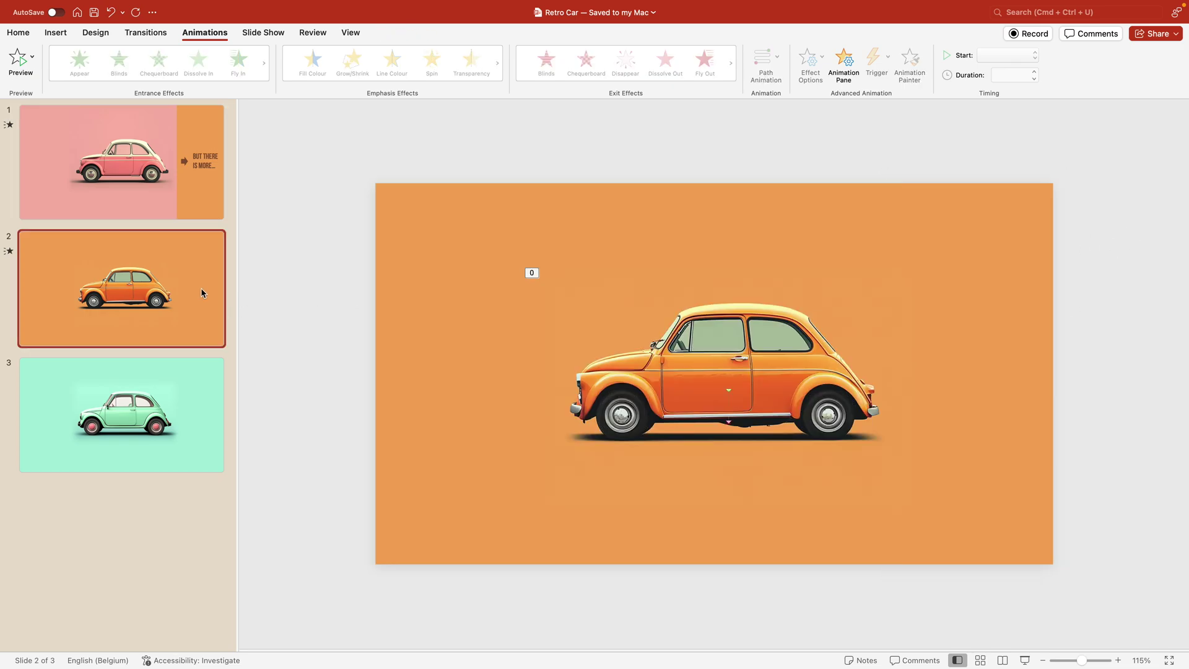
{"action": "key", "text": "super+v"}
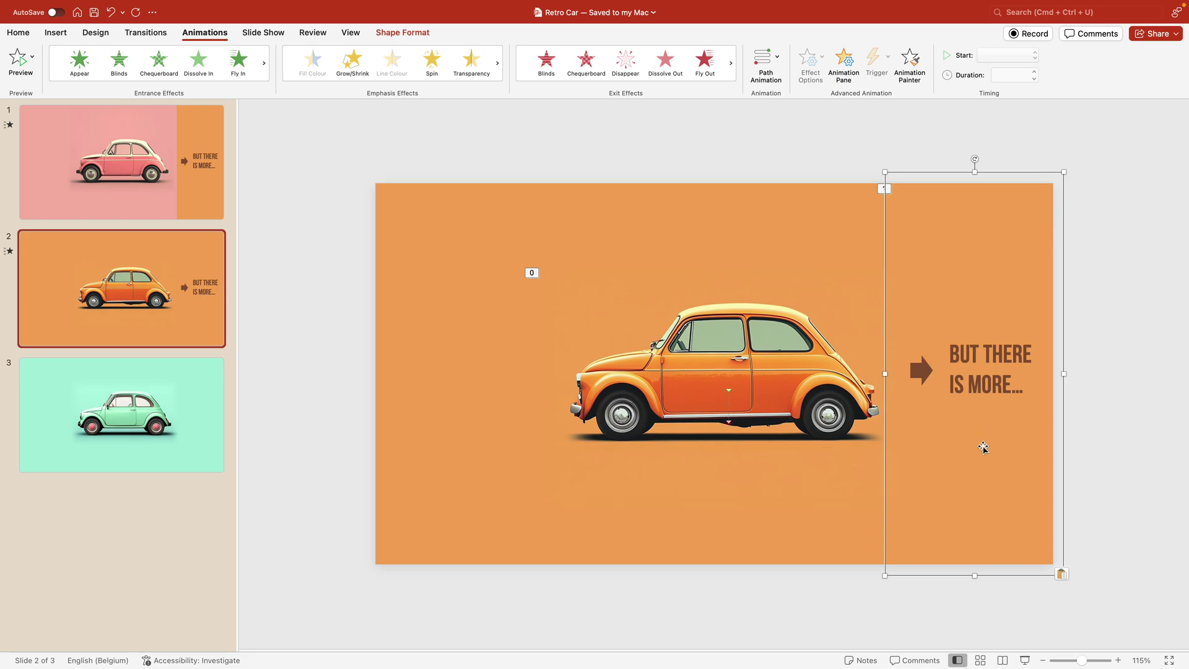
Resize the pasted group's rectangle into a full-width band about 33,86 by 3,66 cm along slide 2's upper edge, and open its shape formatting options.
{"action": "left_click", "coordinate": [949, 484], "text": "shift"}
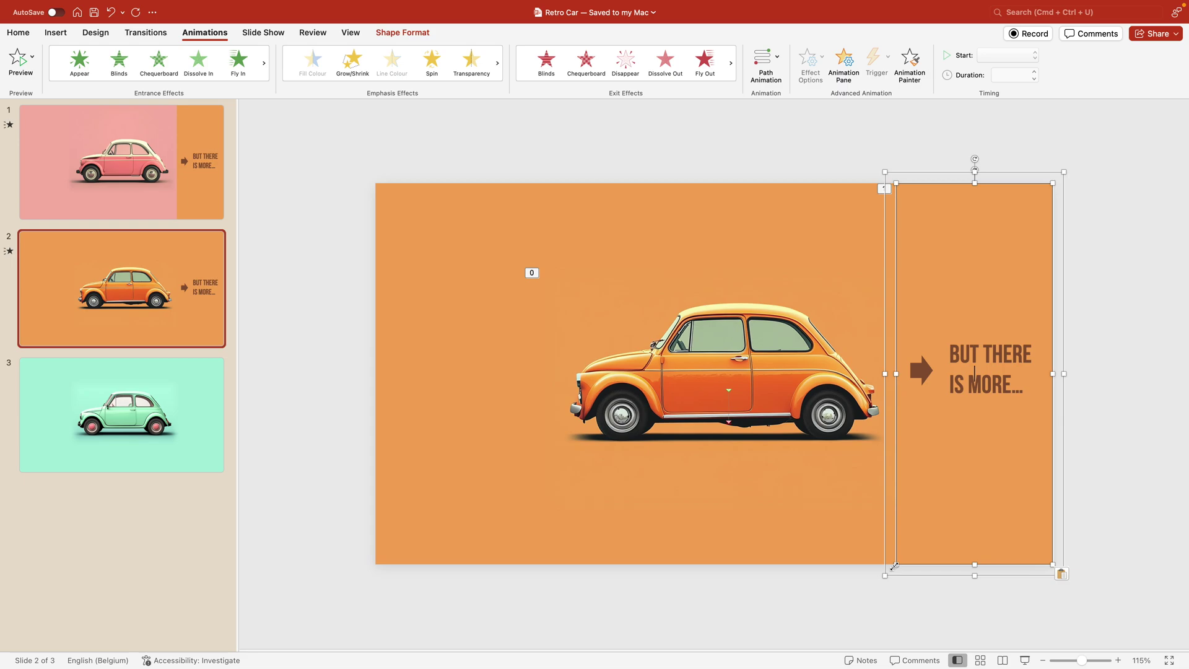
{"action": "left_click_drag", "start_coordinate": [894, 566], "coordinate": [376, 254]}
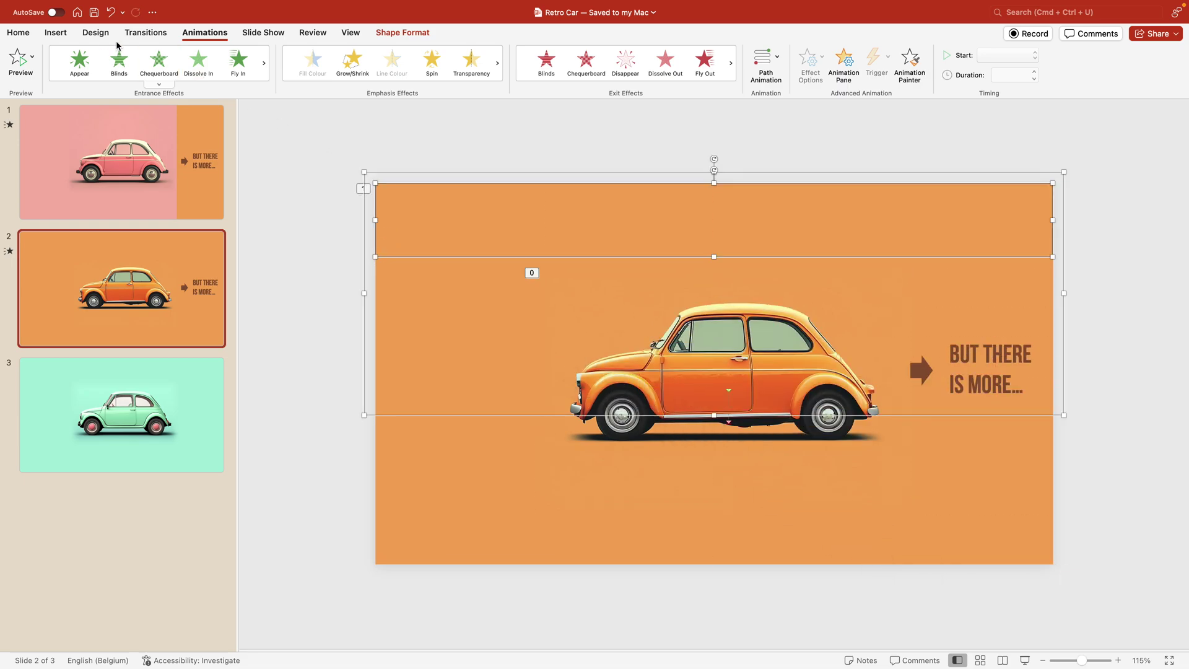
{"action": "left_click", "coordinate": [384, 36]}
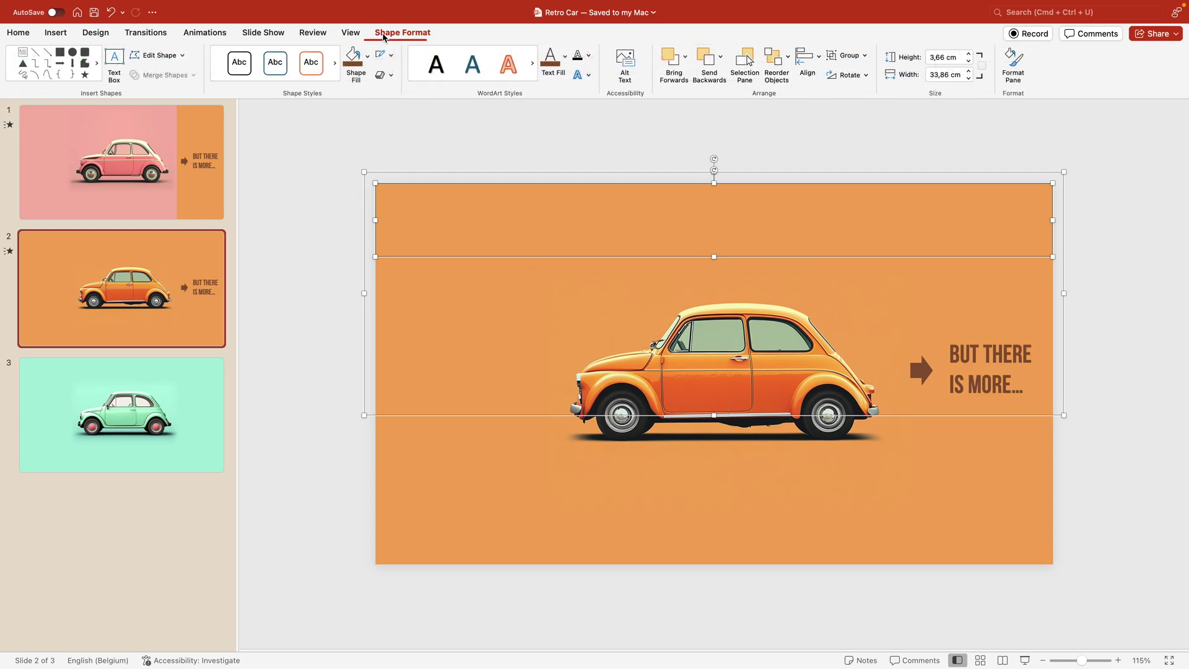